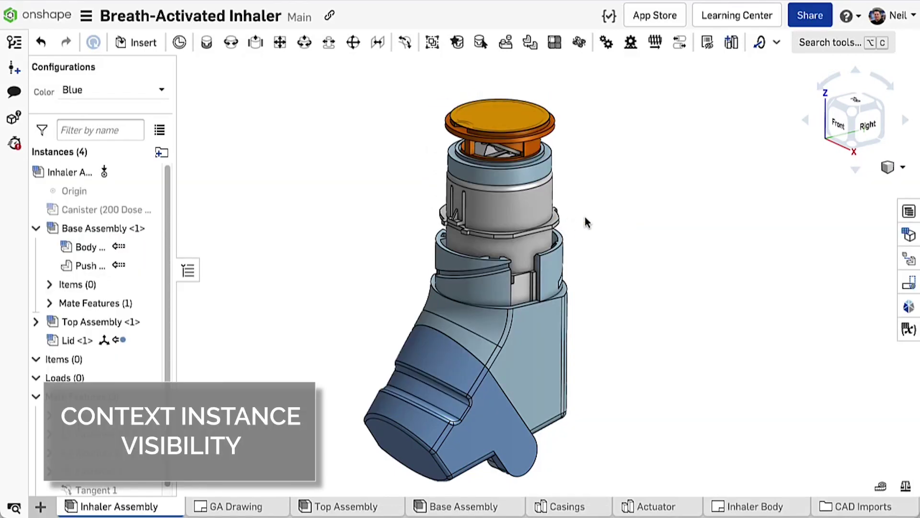
# Edit the Push Return part in the Inhaler Assembly's Closed context.
pyautogui.rightClick(528, 288)
pyautogui.moveTo(608, 254)
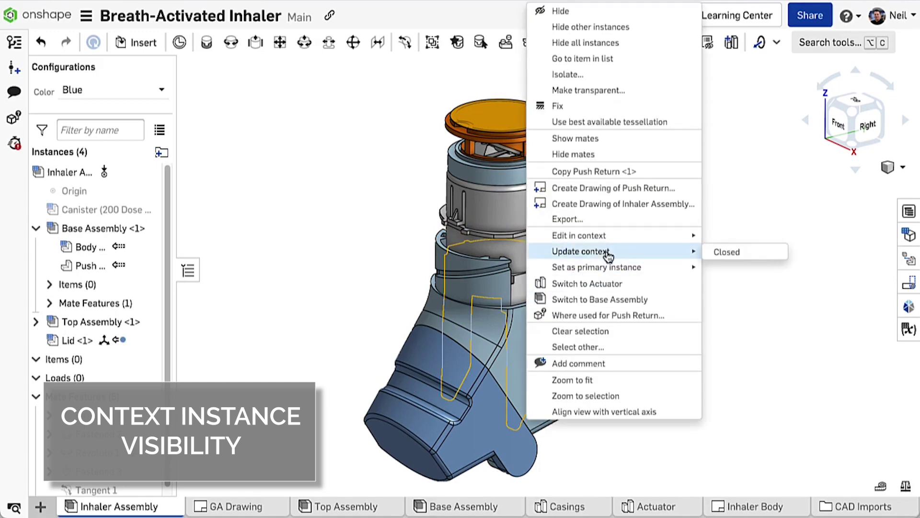
pyautogui.moveTo(632, 236)
pyautogui.click(730, 237)
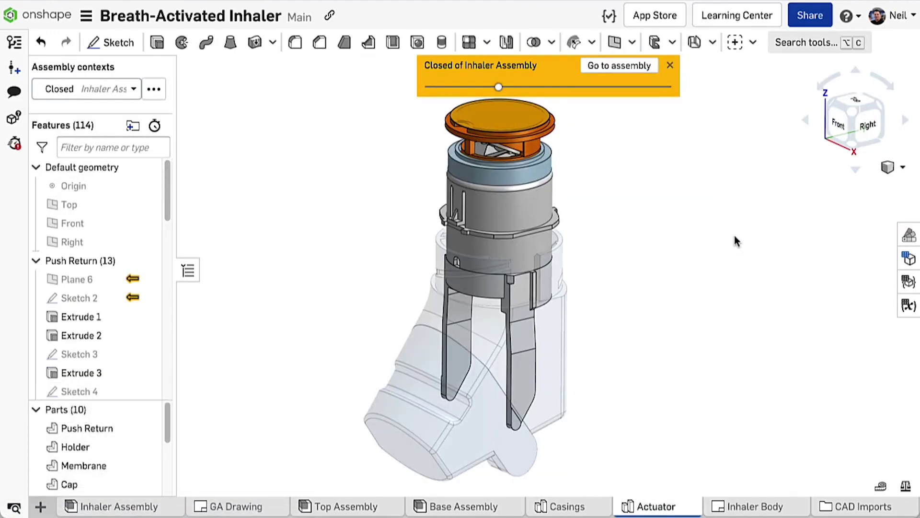
# Open Sketch 2 normal to view and test-move the tip arc's centre point.
pyautogui.doubleClick(111, 300)
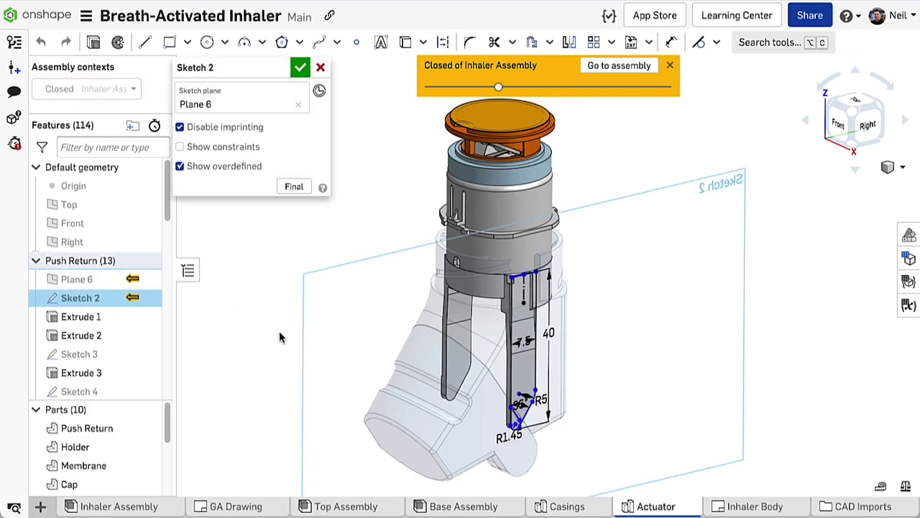
pyautogui.press('n')
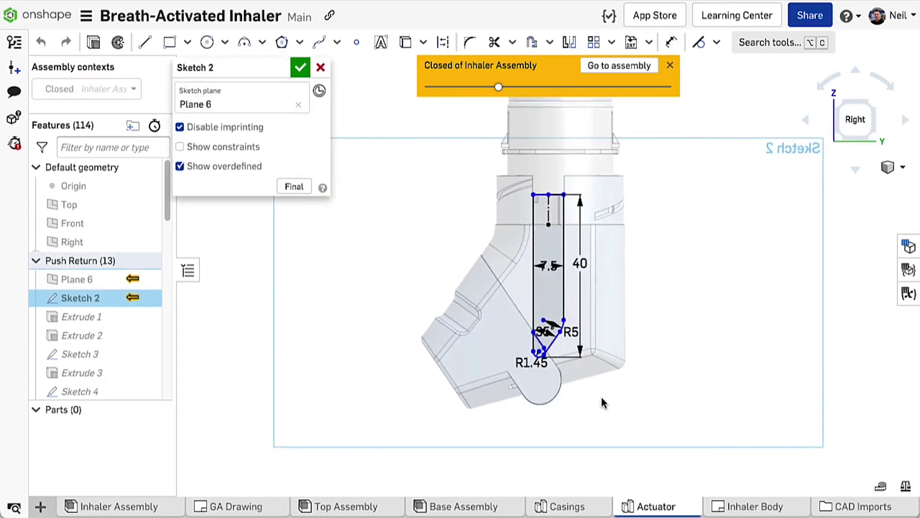
pyautogui.scroll(5, 580, 378)
pyautogui.moveTo(491, 349); pyautogui.dragTo(536, 372, button='middle')
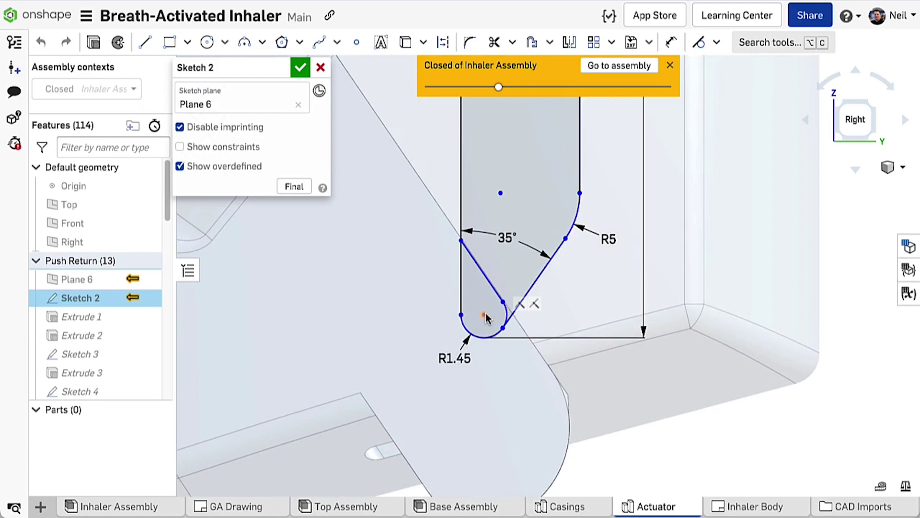
pyautogui.moveTo(484, 322)
pyautogui.mouseDown()
pyautogui.moveTo(482, 393)
pyautogui.moveTo(481, 329)
pyautogui.moveTo(482, 339)
pyautogui.mouseUp()
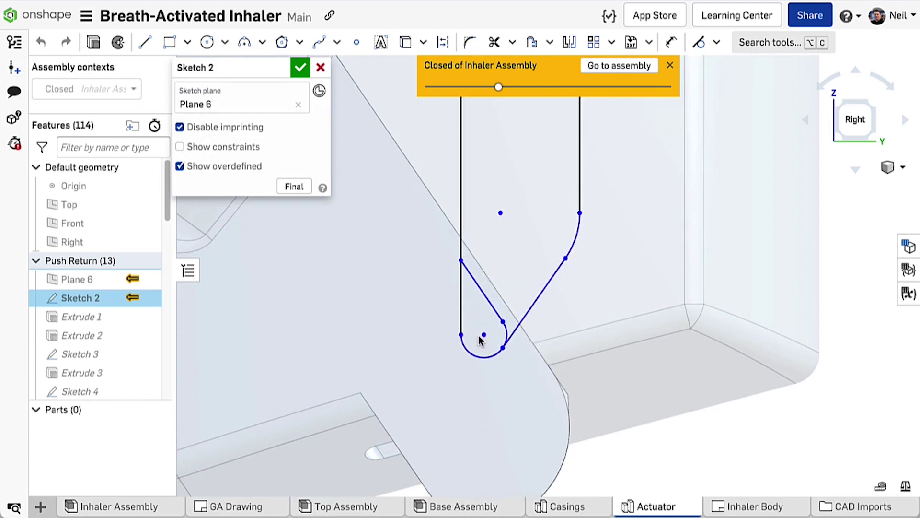
pyautogui.moveTo(650, 413); pyautogui.dragTo(626, 429, button='right')
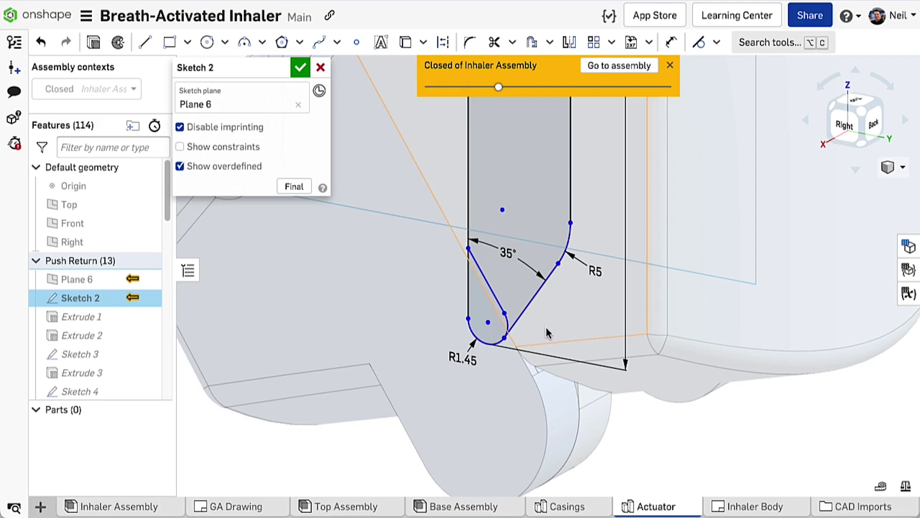
pyautogui.click(545, 306)
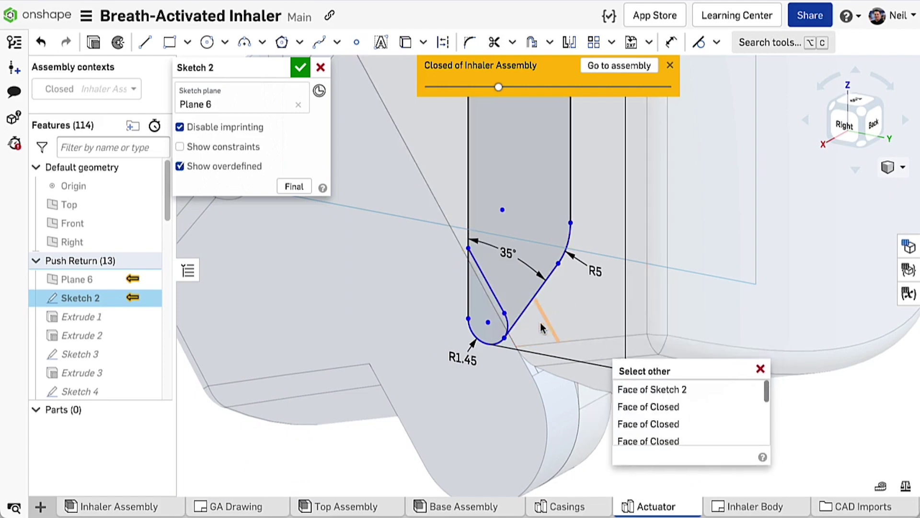
pyautogui.press('Escape')
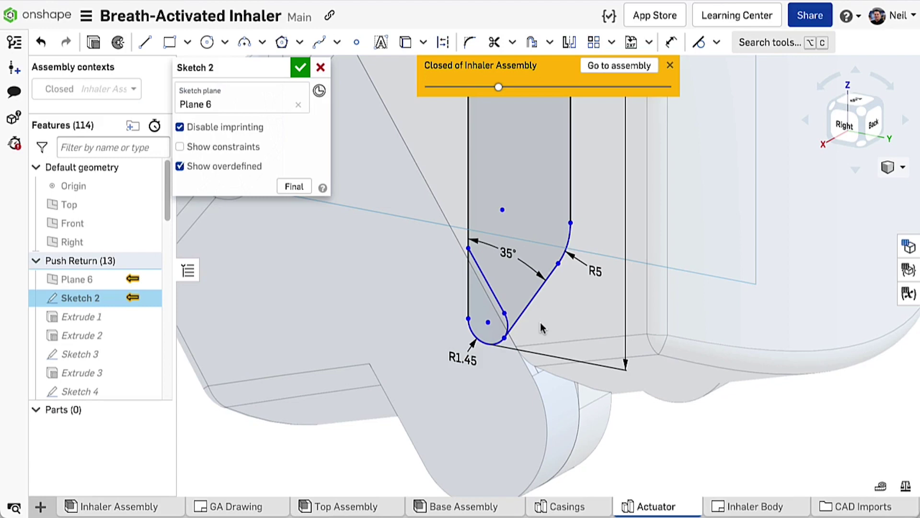
# Show the context parts, project the boss's circular edge, and snap the tip arc onto it.
pyautogui.rightClick(655, 310)
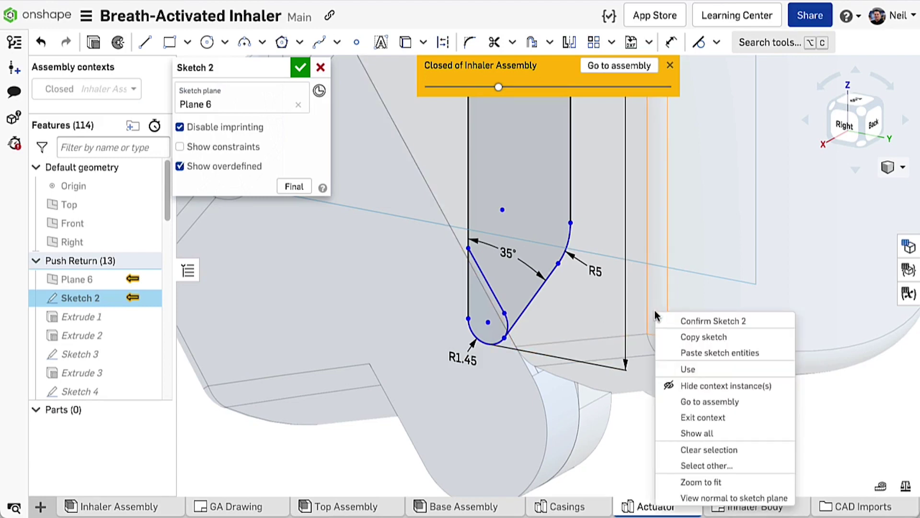
pyautogui.click(707, 389)
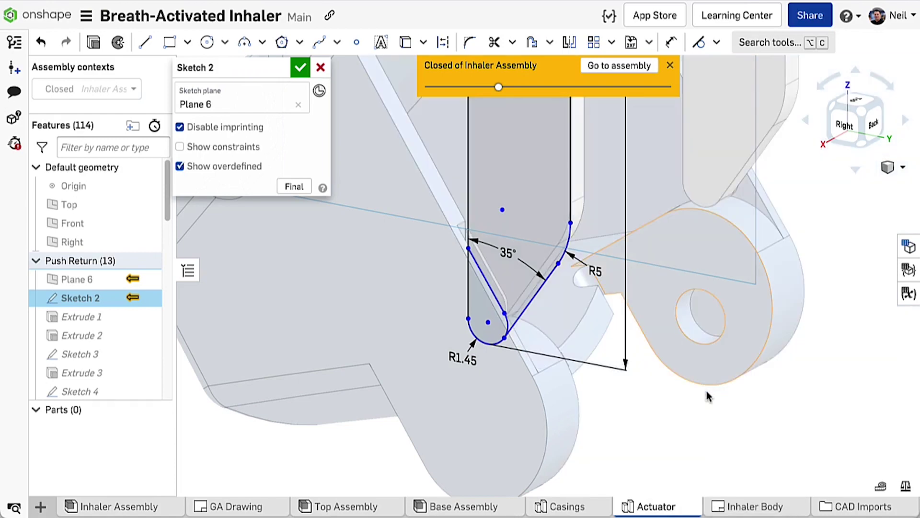
pyautogui.moveTo(707, 396)
pyautogui.mouseDown(button='right')
pyautogui.moveTo(655, 384)
pyautogui.moveTo(613, 390)
pyautogui.mouseUp(button='right')
pyautogui.press('u')
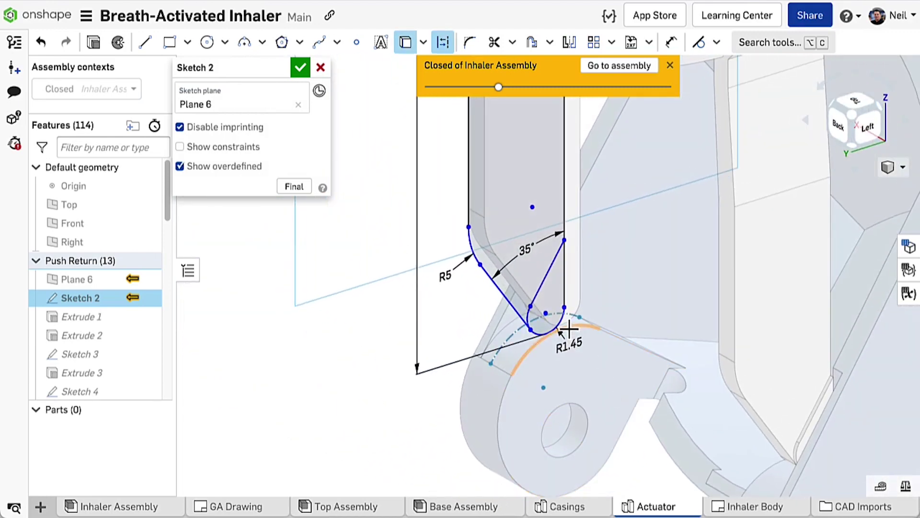
pyautogui.click(568, 328)
pyautogui.moveTo(546, 314); pyautogui.dragTo(549, 288)
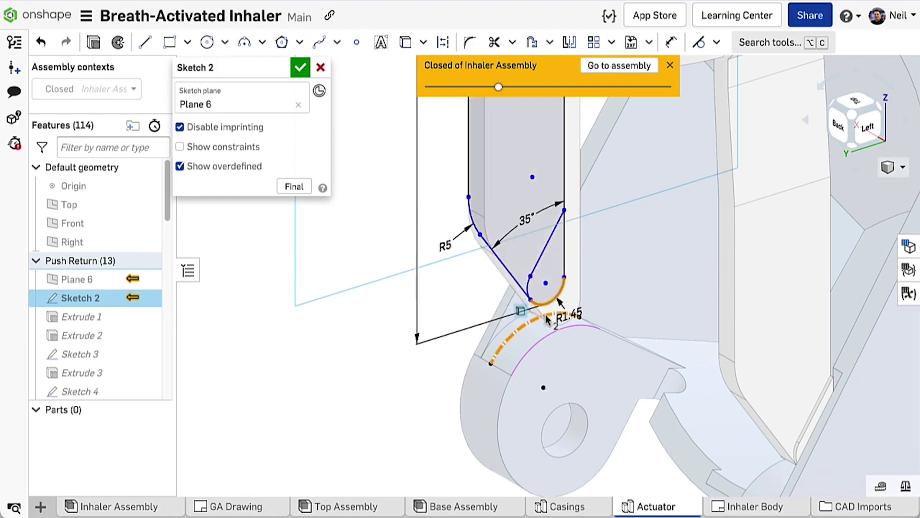
# Hide the surrounding context parts again and finish Sketch 2.
pyautogui.moveTo(598, 303); pyautogui.dragTo(551, 319, button='middle')
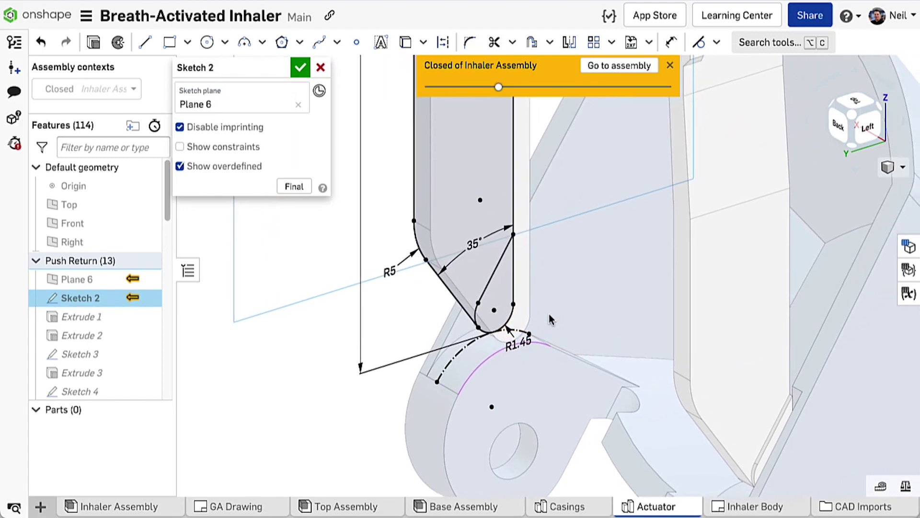
pyautogui.rightClick(526, 296)
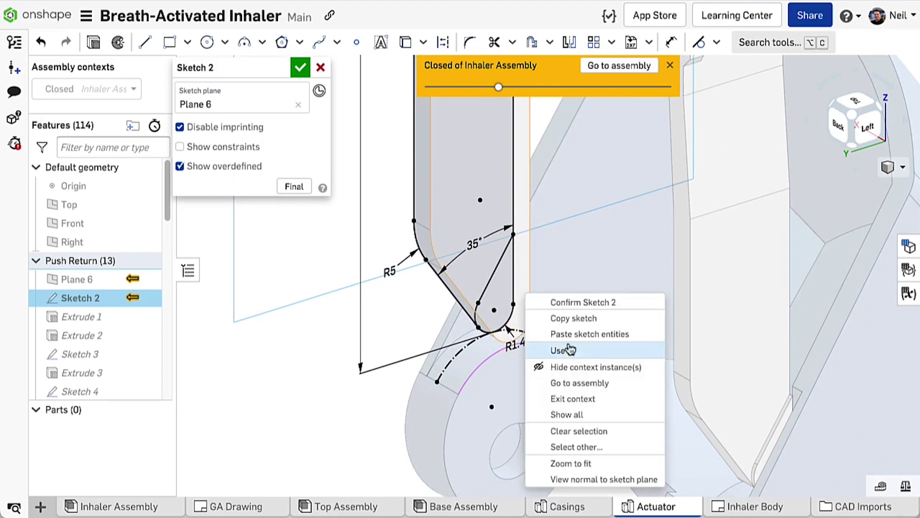
pyautogui.click(570, 367)
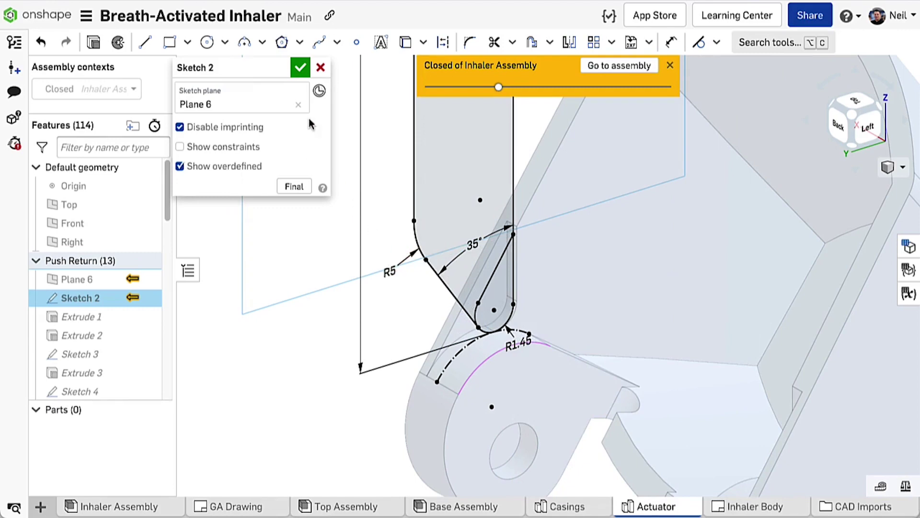
pyautogui.click(300, 68)
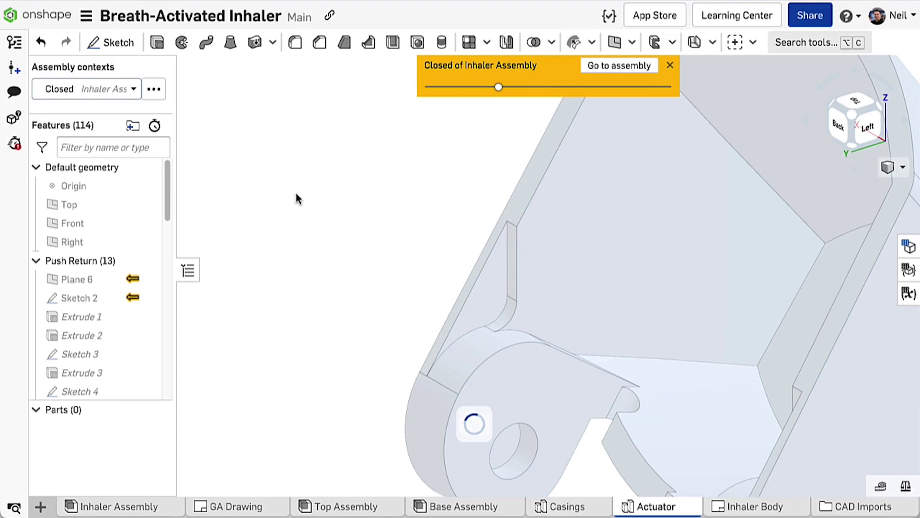
# Switch to isometric view and open the Closed context's hide/show instances list.
pyautogui.rightClick(295, 193)
pyautogui.click(304, 282)
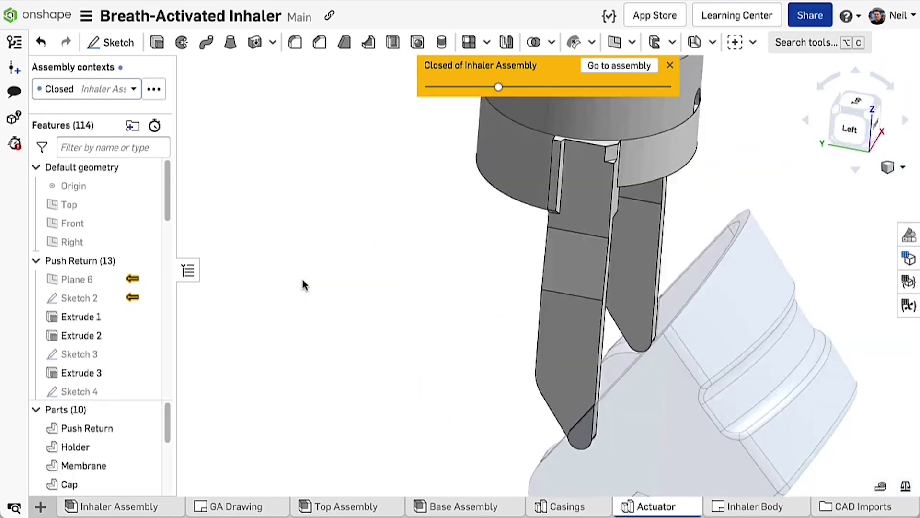
pyautogui.click(158, 98)
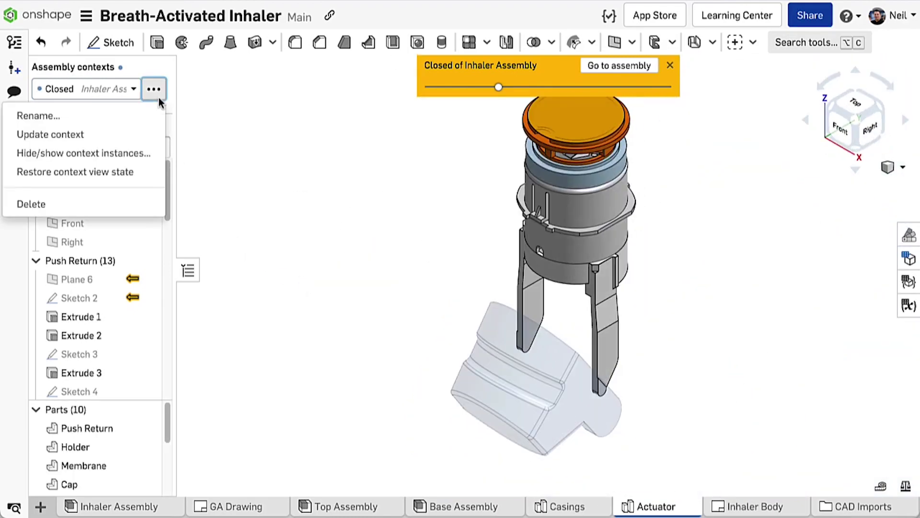
pyautogui.click(150, 158)
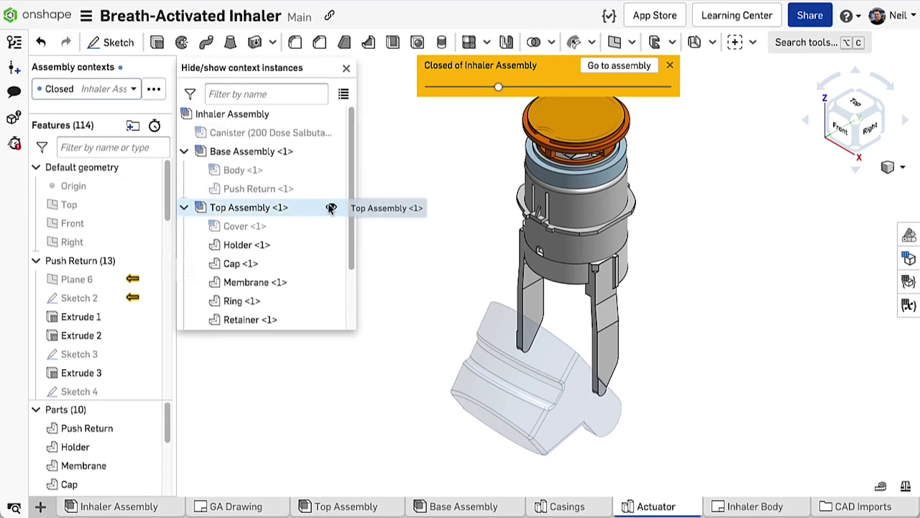
pyautogui.moveTo(350, 163); pyautogui.dragTo(352, 234)
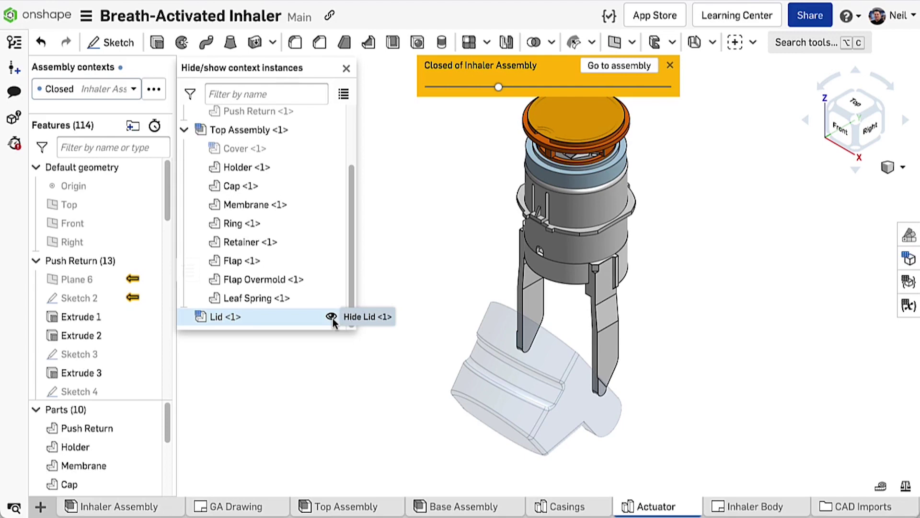
# Hide and re-show the Lid, then open the list's filter options.
pyautogui.click(332, 318)
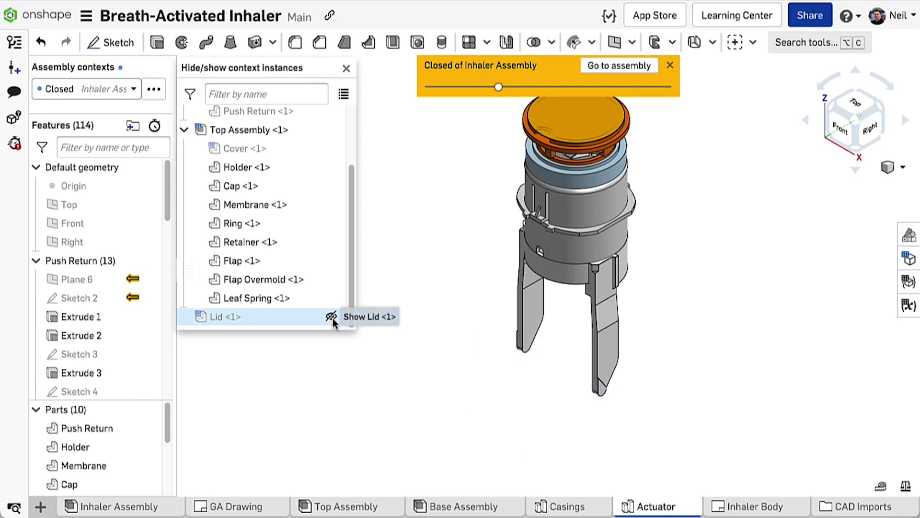
pyautogui.click(332, 316)
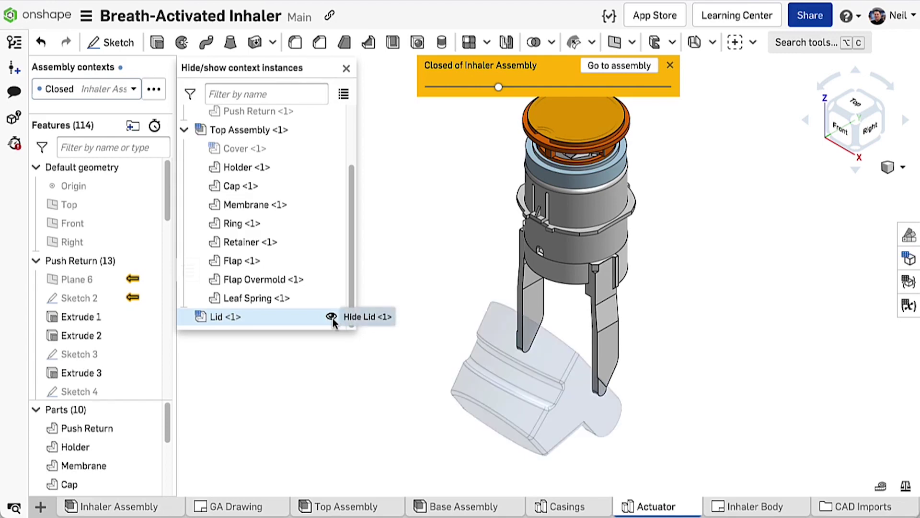
pyautogui.scroll(3, 314, 285)
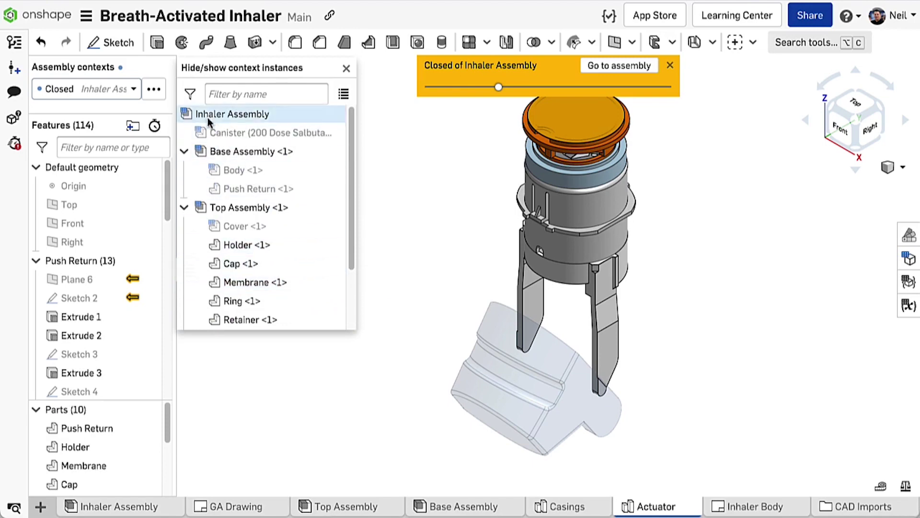
pyautogui.click(192, 94)
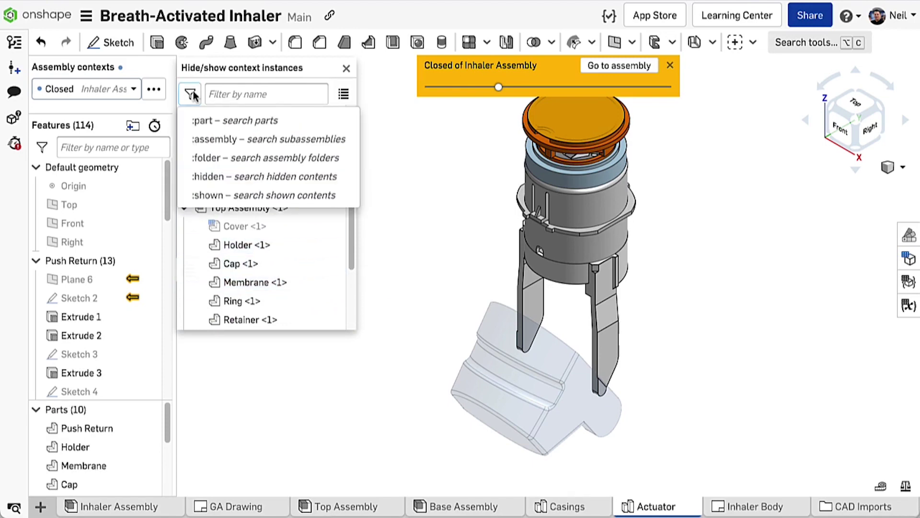
# Filter to hidden instances and show the Canister, Body and Cover.
pyautogui.click(272, 177)
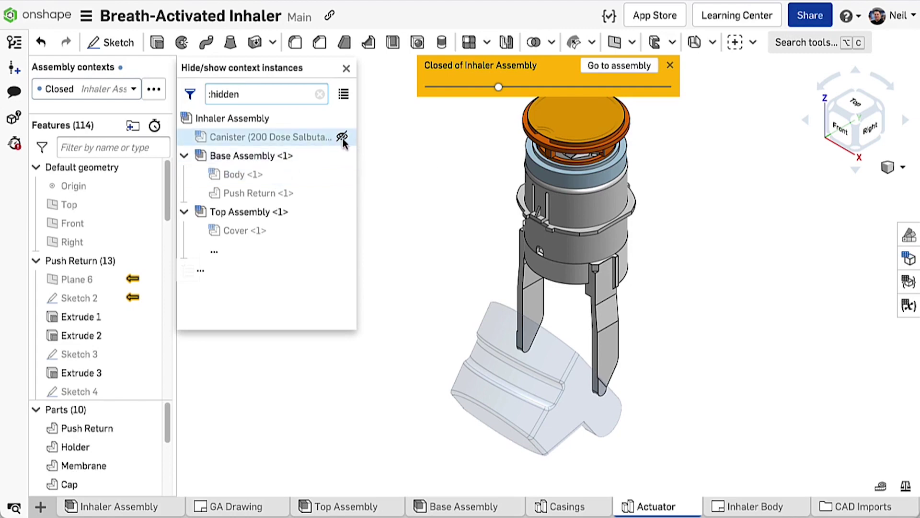
pyautogui.click(342, 137)
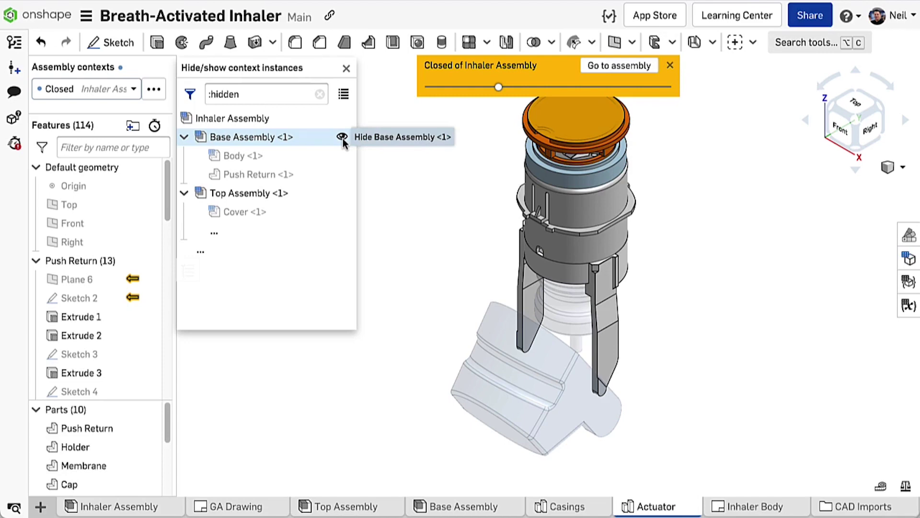
pyautogui.click(342, 155)
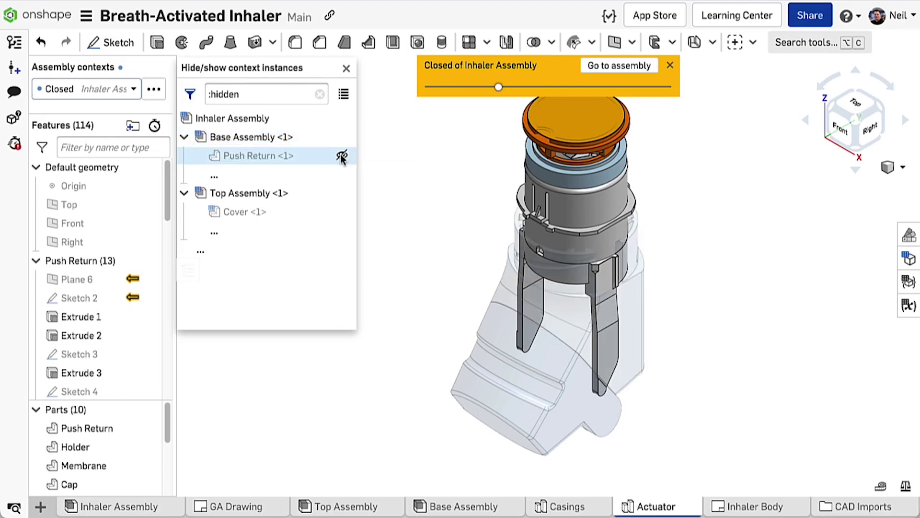
pyautogui.click(342, 211)
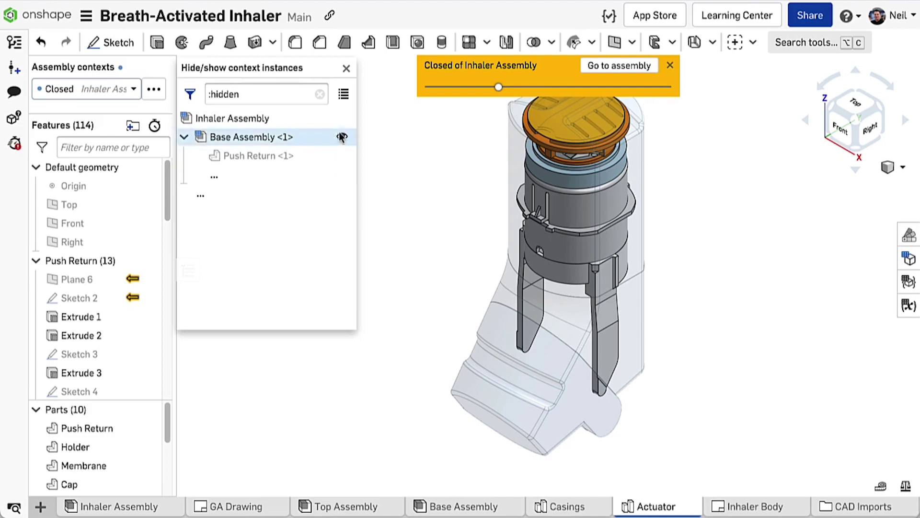
# Close the instances list and restore the Closed context's saved view state.
pyautogui.click(346, 68)
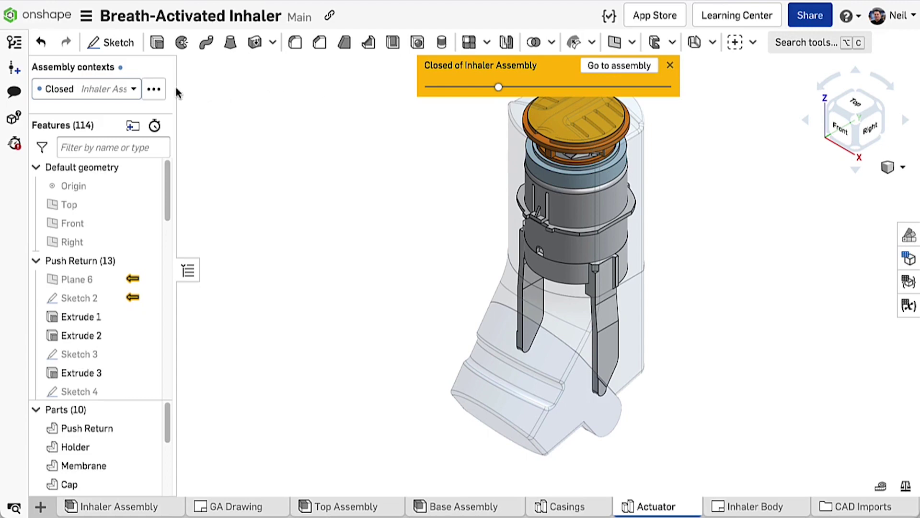
pyautogui.click(161, 92)
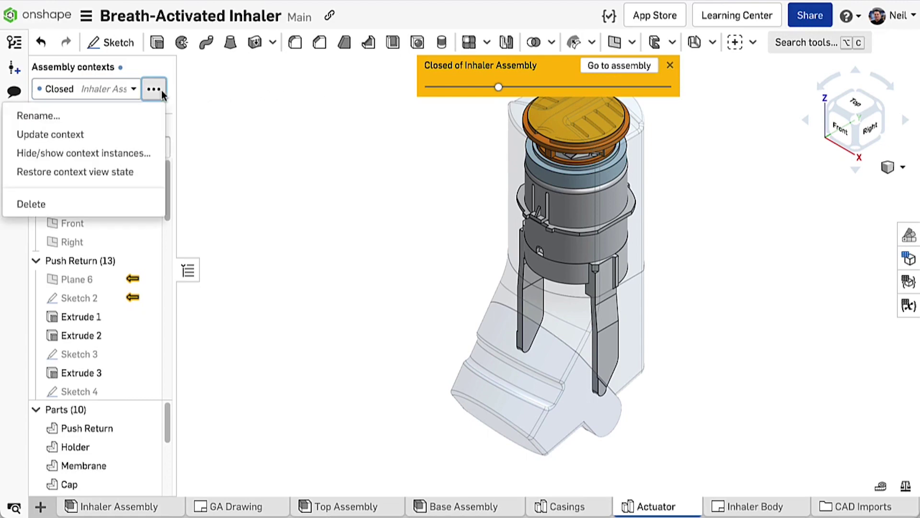
pyautogui.click(153, 180)
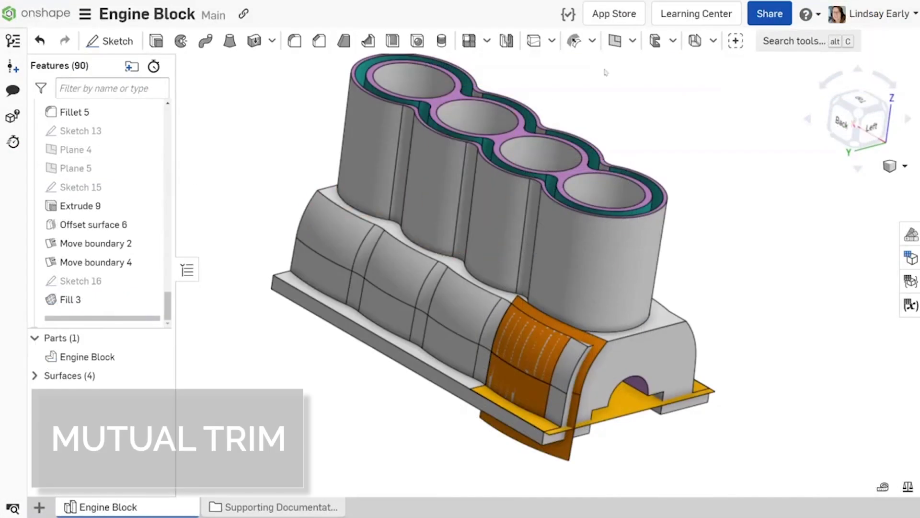
# Mutually trim the orange arch and yellow base surfaces, flipping the kept side.
pyautogui.click(633, 40)
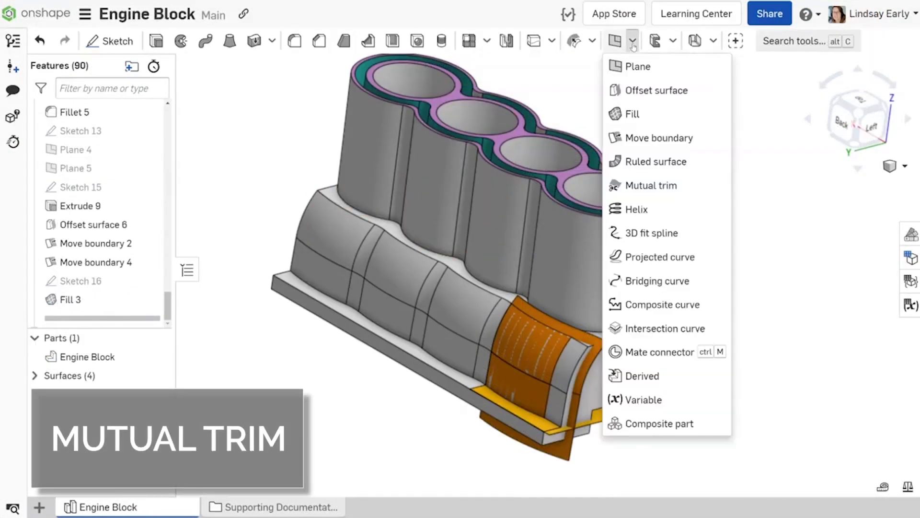
pyautogui.click(629, 185)
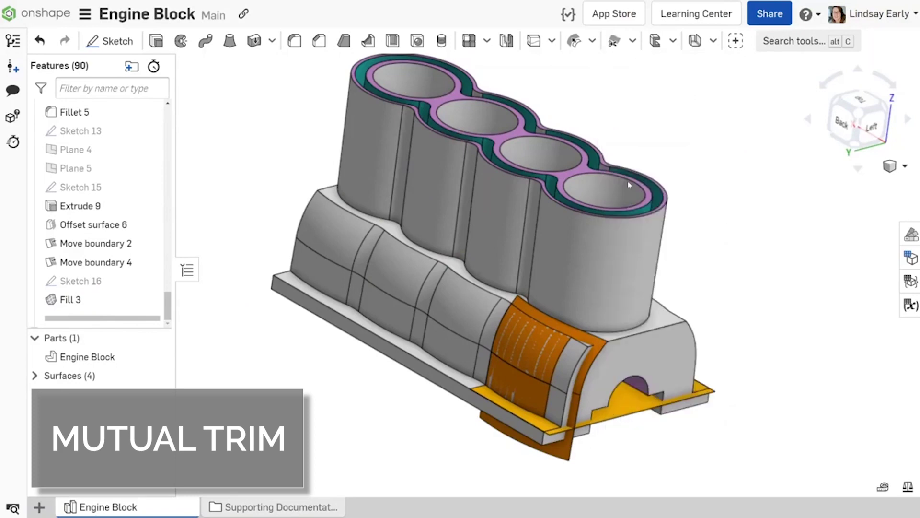
pyautogui.click(598, 342)
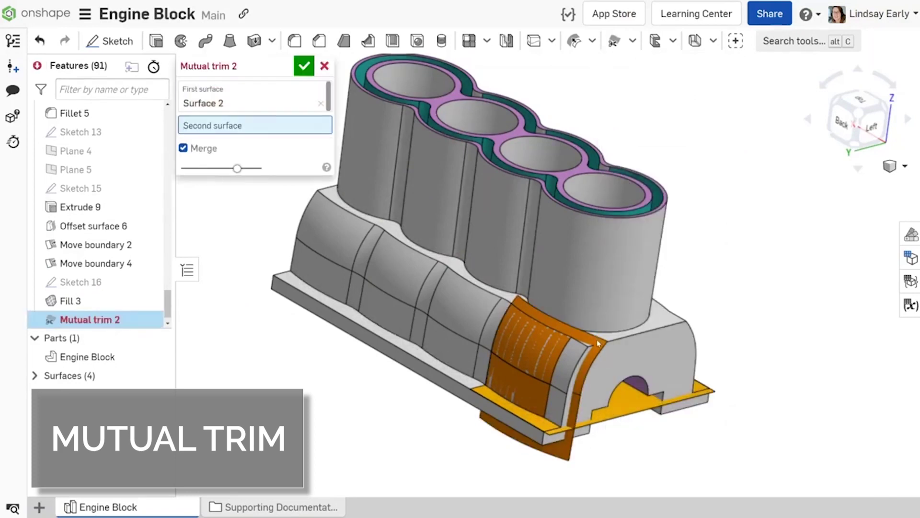
pyautogui.click(626, 404)
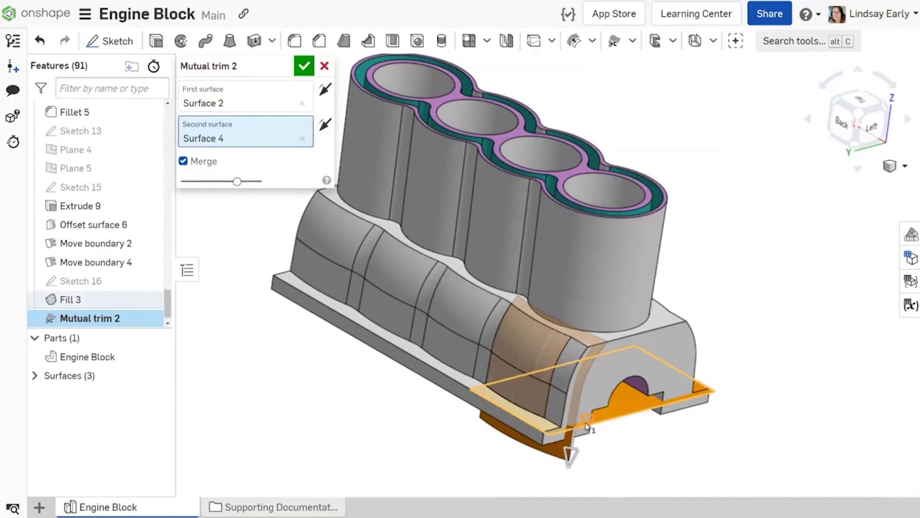
pyautogui.click(325, 92)
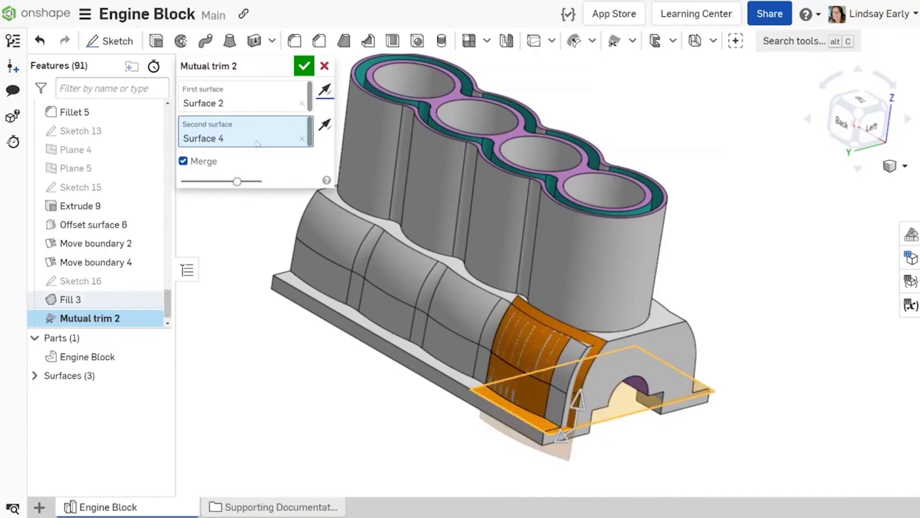
pyautogui.click(205, 162)
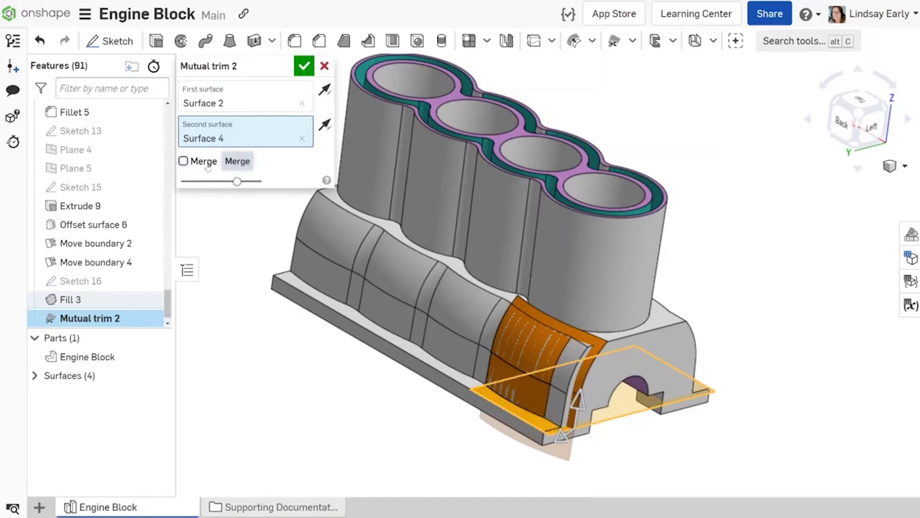
pyautogui.click(309, 68)
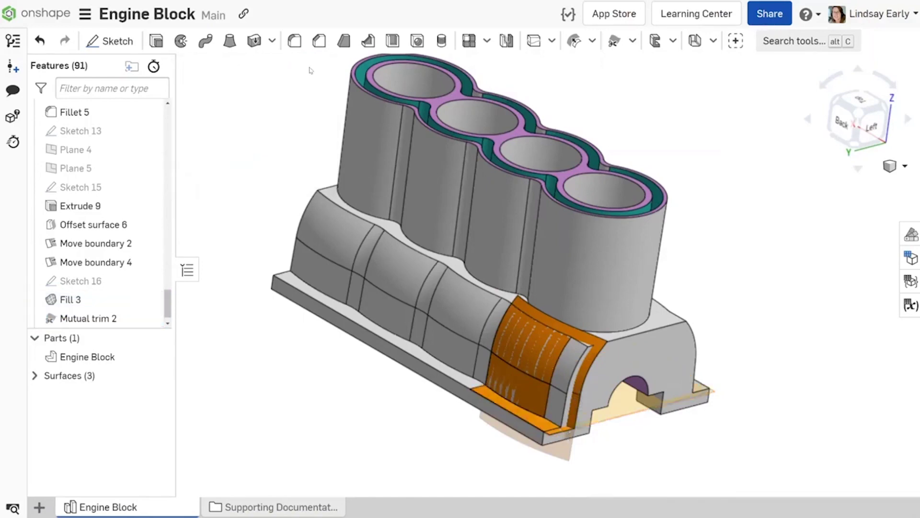
# Split the Engine Block with the orange surface, keeping only one flipped side.
pyautogui.click(534, 41)
pyautogui.click(593, 288)
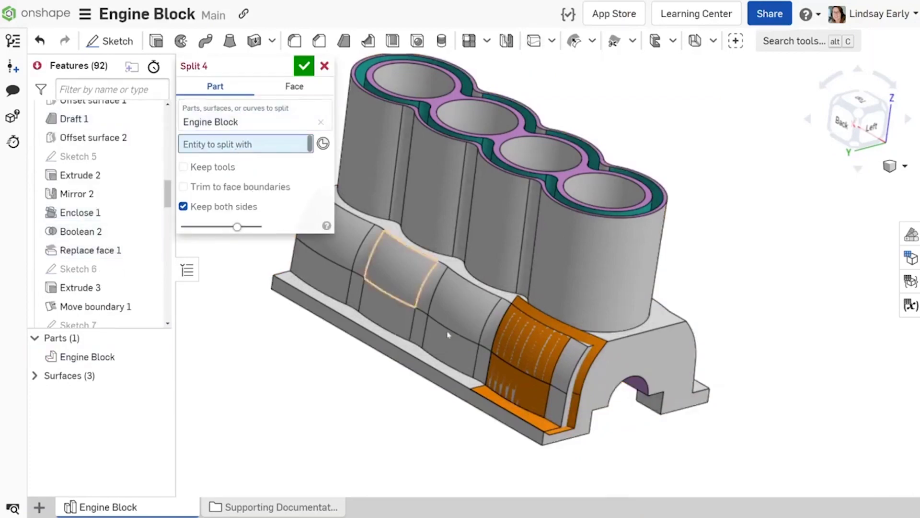
pyautogui.click(584, 374)
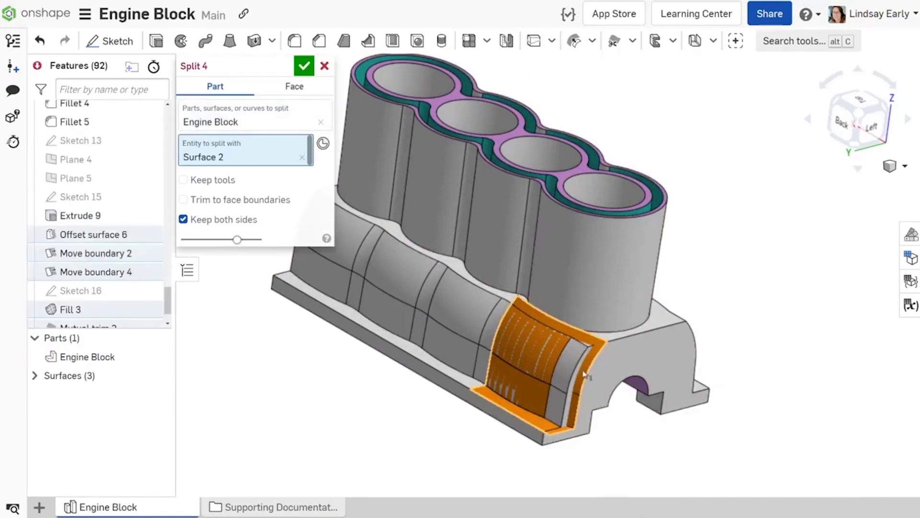
pyautogui.click(183, 219)
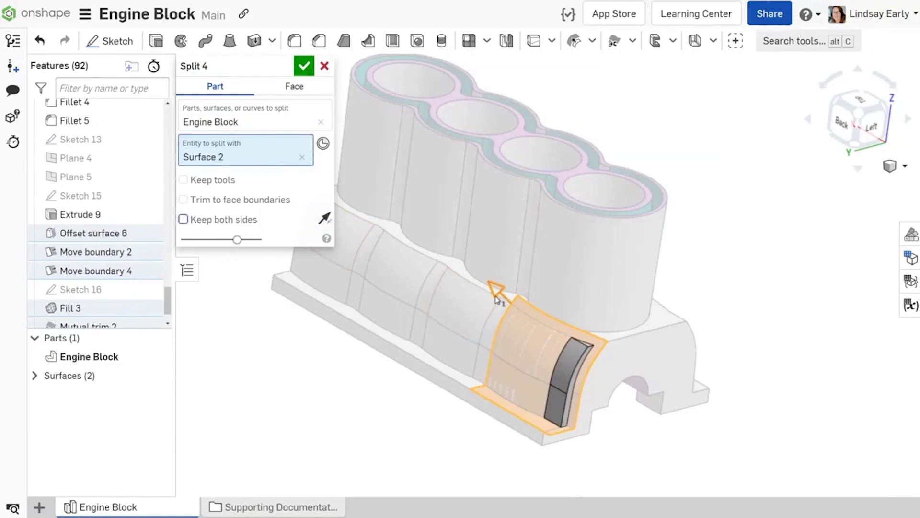
pyautogui.click(325, 218)
pyautogui.click(304, 66)
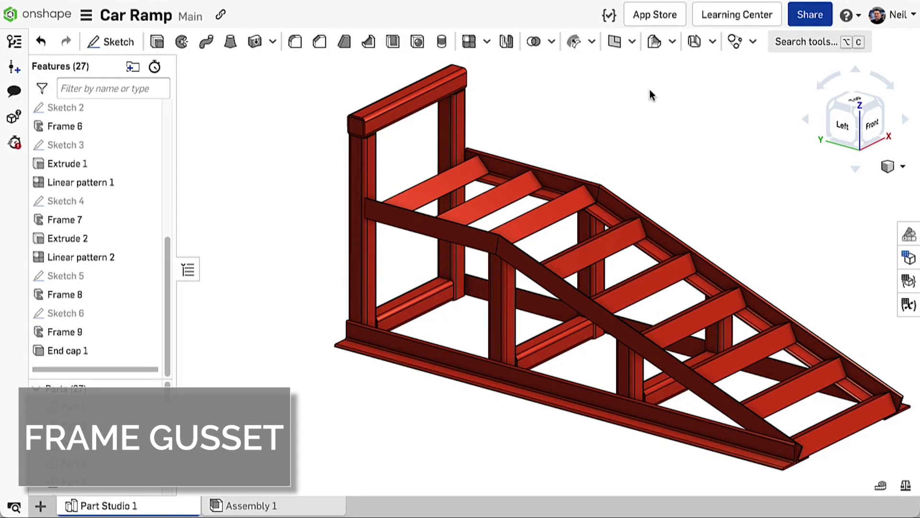
# Start a gusset on the beam edge under the corner post joint.
pyautogui.click(673, 42)
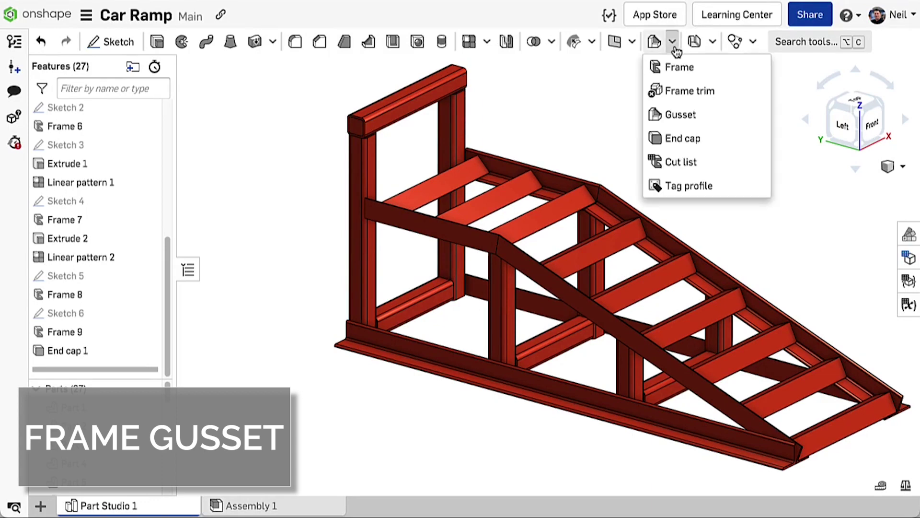
pyautogui.click(685, 117)
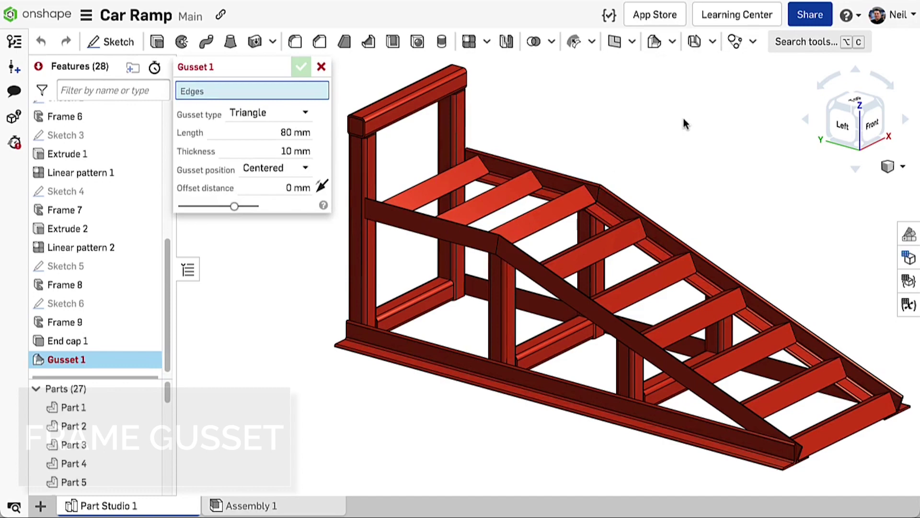
pyautogui.moveTo(684, 121); pyautogui.dragTo(518, 201, button='right')
pyautogui.scroll(10, 353, 298)
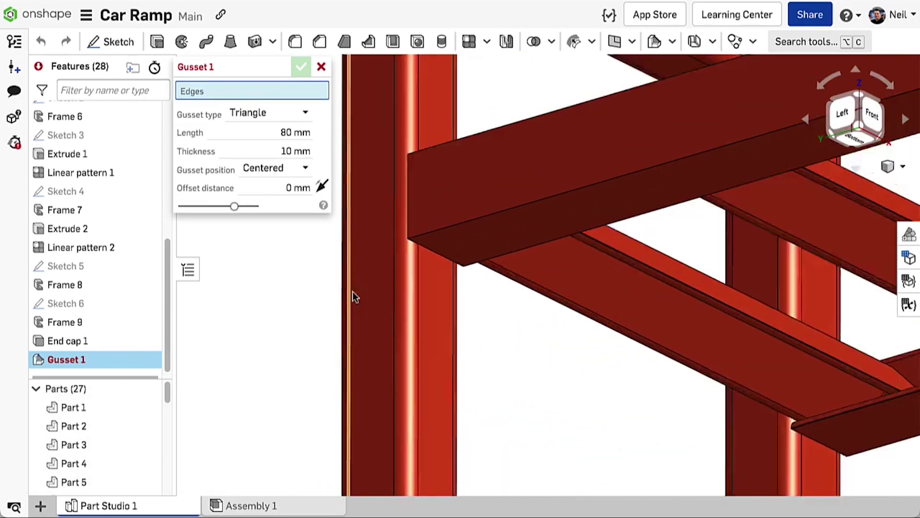
pyautogui.click(477, 242)
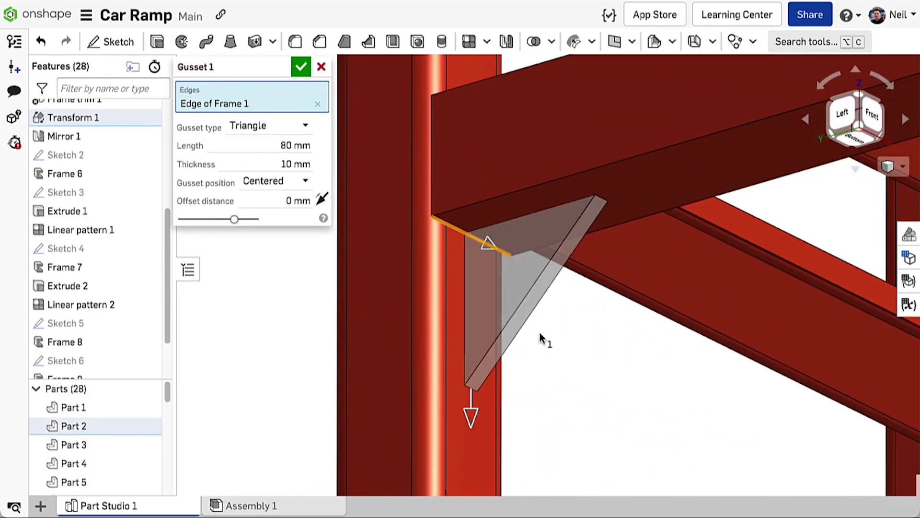
# Make the gusset rectangular and chamfered, 89 mm long with an 8 mm offset.
pyautogui.click(299, 126)
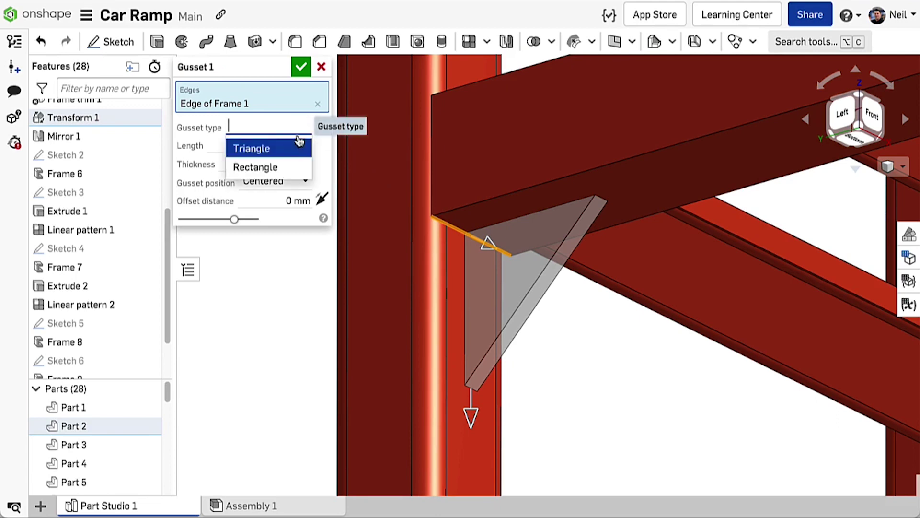
pyautogui.click(292, 167)
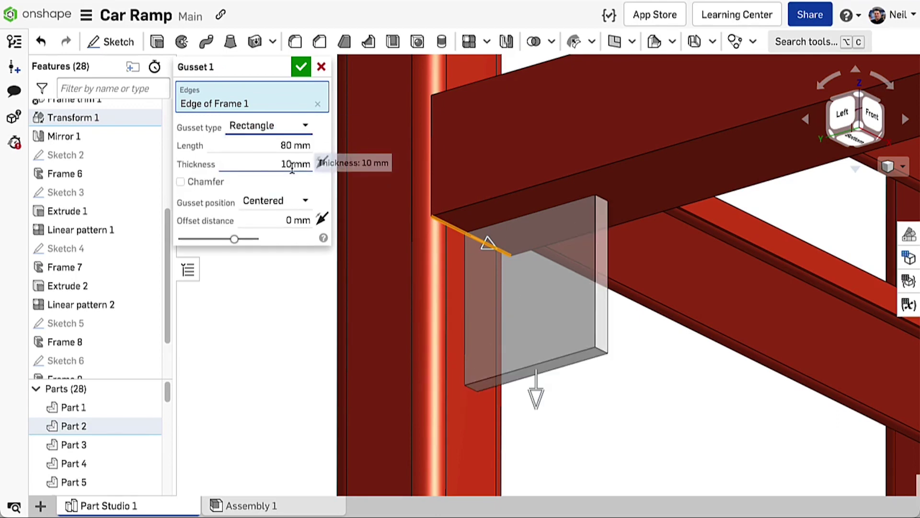
pyautogui.click(216, 187)
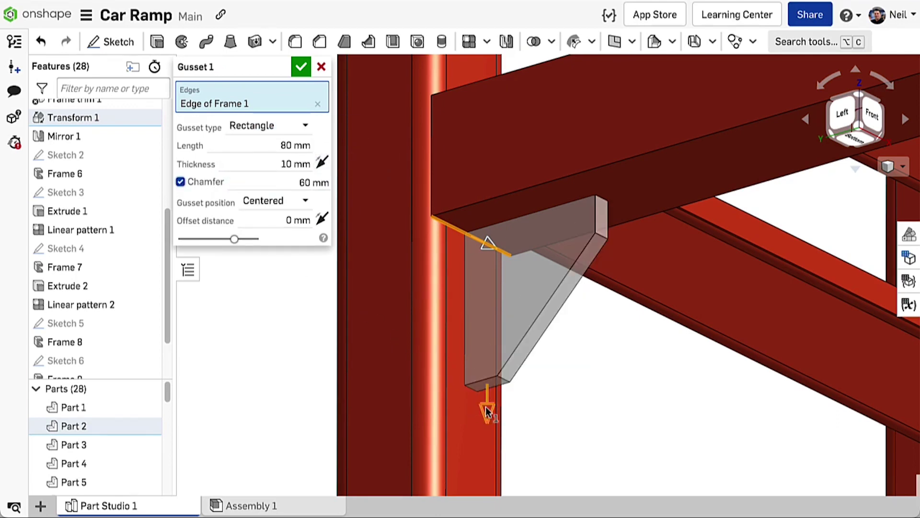
pyautogui.moveTo(487, 405); pyautogui.dragTo(493, 434)
pyautogui.moveTo(488, 247)
pyautogui.mouseDown()
pyautogui.moveTo(496, 251)
pyautogui.moveTo(487, 246)
pyautogui.mouseUp()
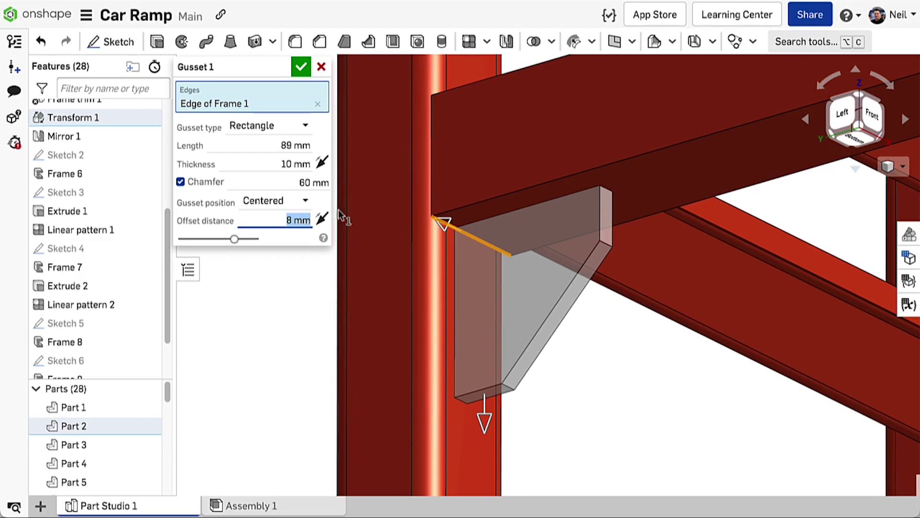
# Align the gusset with Edge of Frame 3 at a 0 mm offset.
pyautogui.click(308, 203)
pyautogui.click(296, 244)
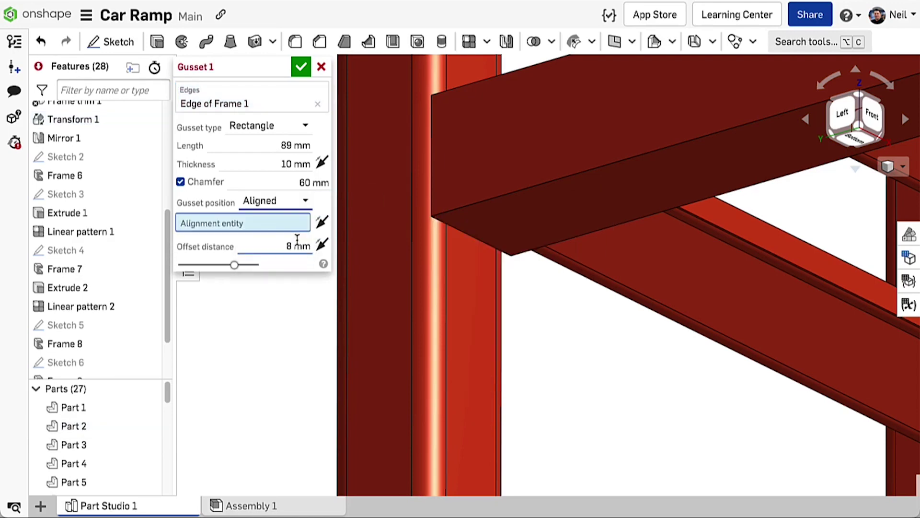
pyautogui.click(451, 241)
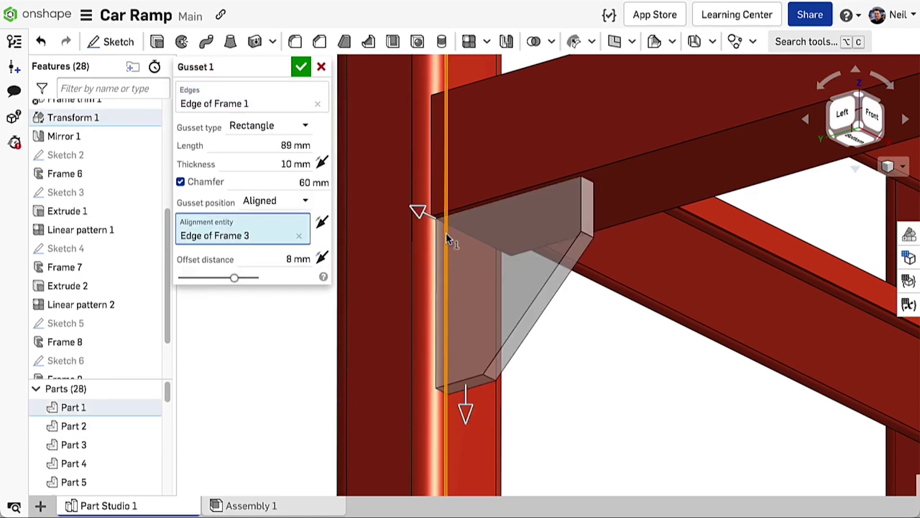
pyautogui.moveTo(418, 212); pyautogui.dragTo(447, 215)
pyautogui.write('0')
pyautogui.press('Return')
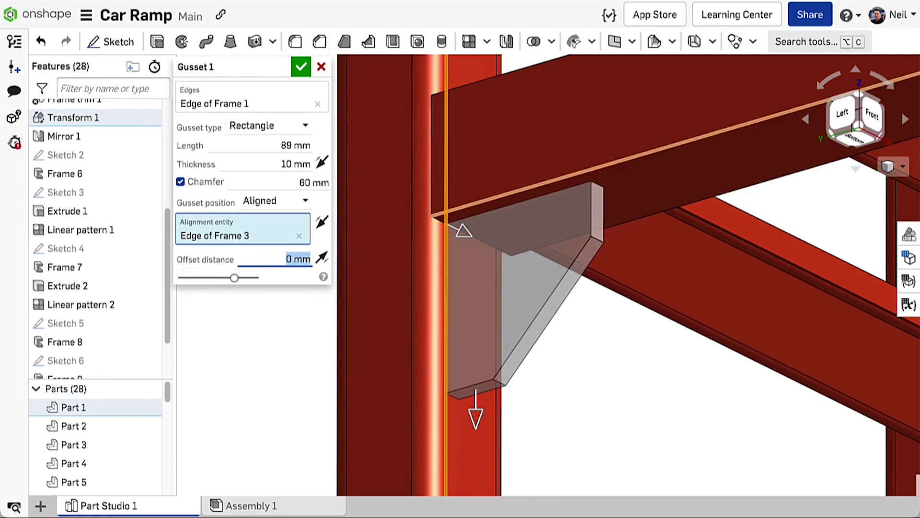
# Make the gusset a centred 80 mm triangle and add a second beam edge.
pyautogui.click(306, 202)
pyautogui.click(278, 223)
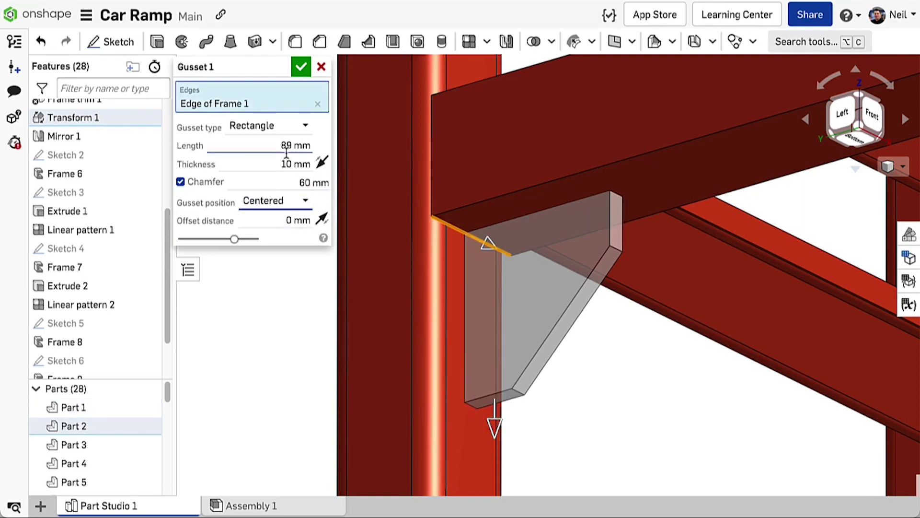
pyautogui.click(295, 129)
pyautogui.click(287, 148)
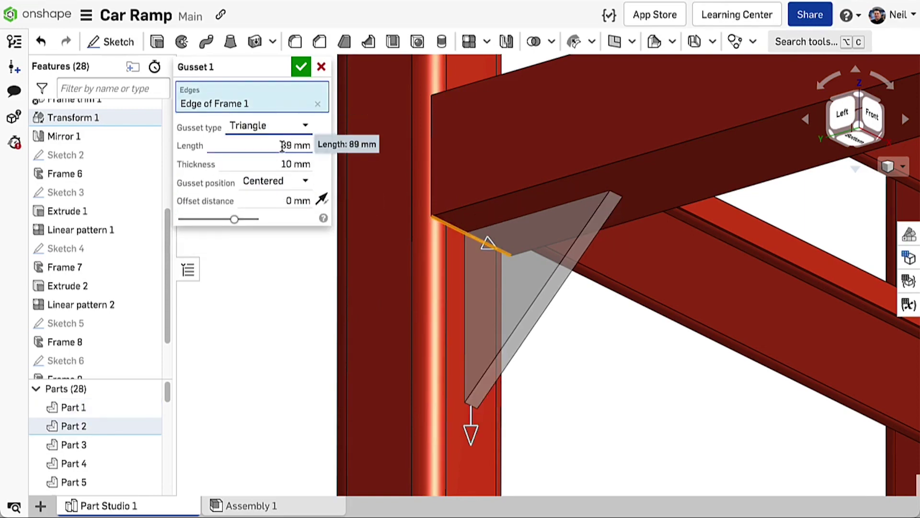
pyautogui.click(274, 147)
pyautogui.write('80')
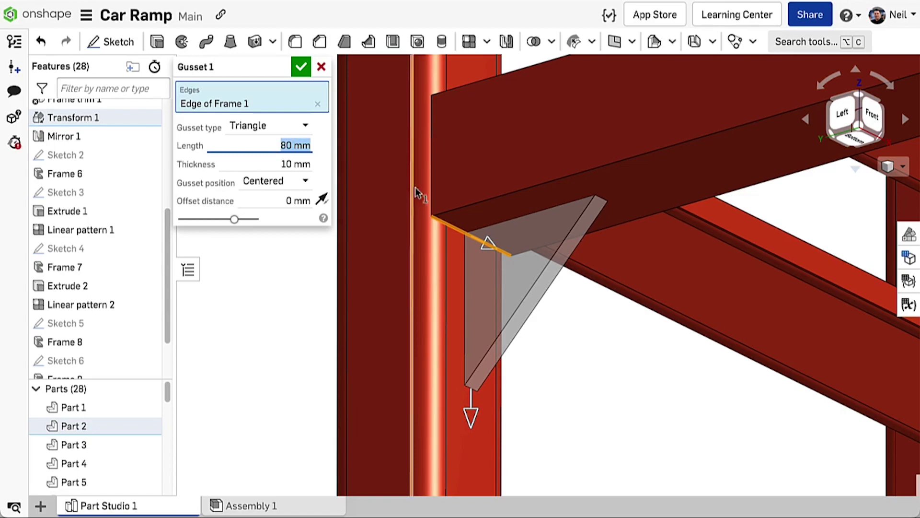
pyautogui.scroll(-3, 602, 237)
pyautogui.scroll(-3, 611, 280)
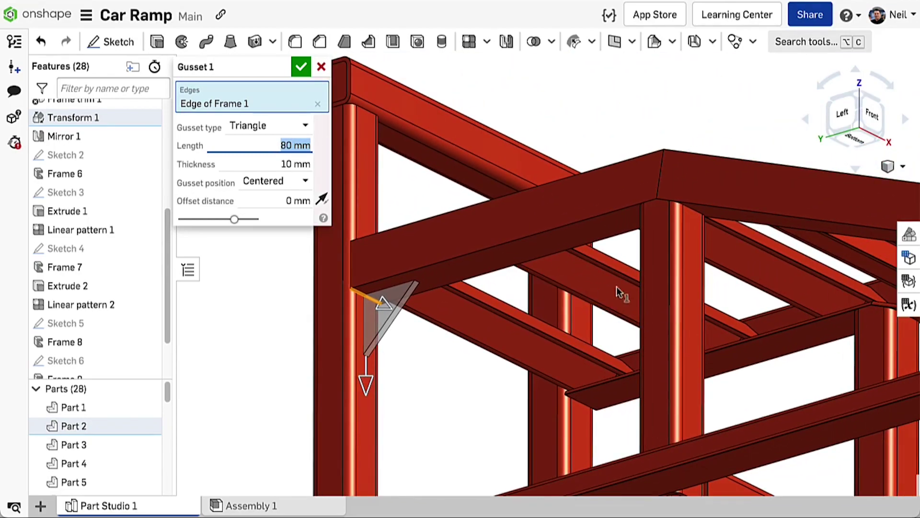
pyautogui.click(694, 209)
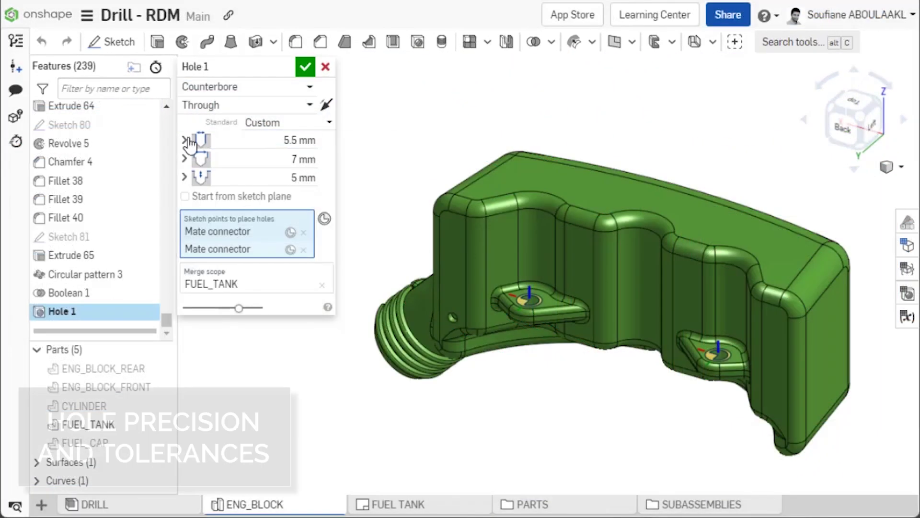
# Give the hole diameter 0.12 precision and a symmetrical 0.25 tolerance.
pyautogui.click(186, 140)
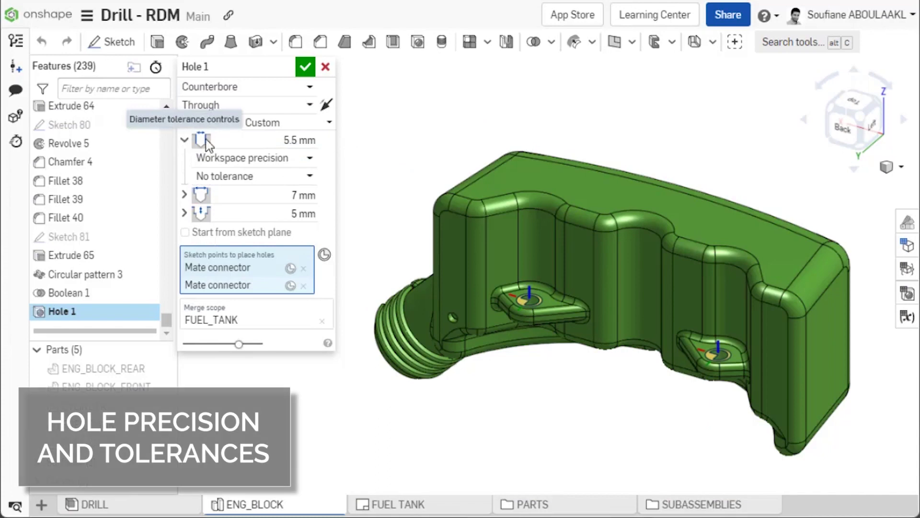
pyautogui.click(307, 167)
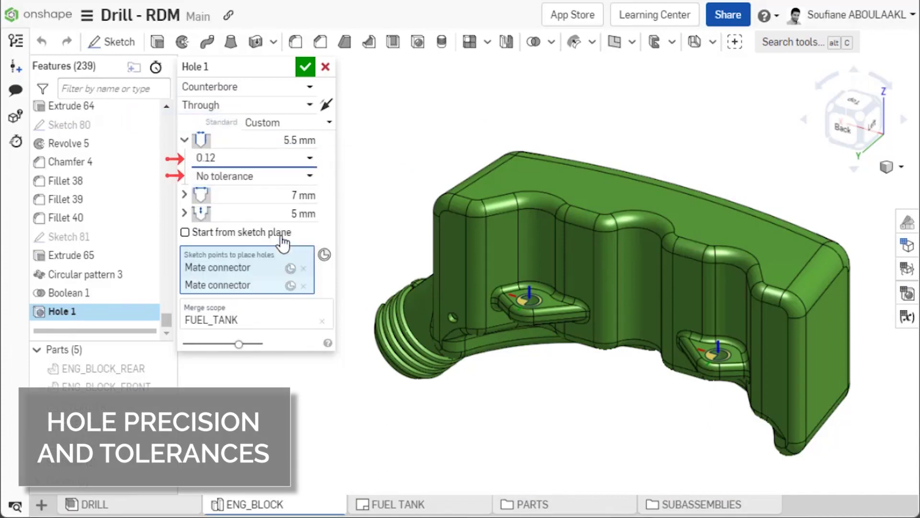
pyautogui.click(309, 176)
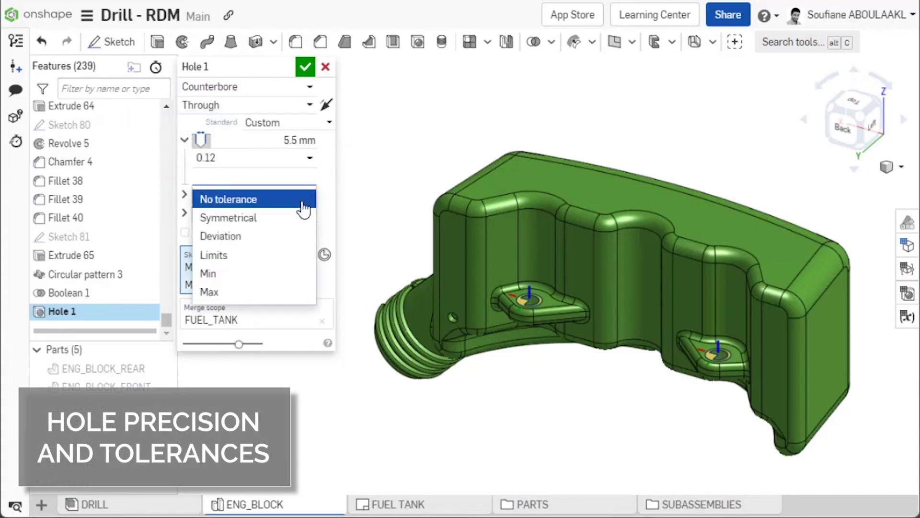
pyautogui.click(302, 217)
pyautogui.click(289, 196)
pyautogui.write('0')
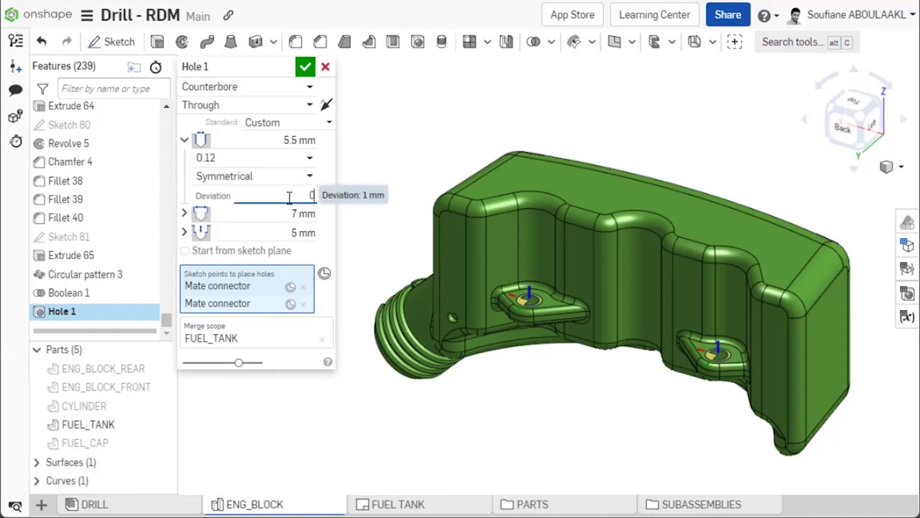
pyautogui.write('.25')
# Set the counterbore depth tolerance to Limits with a 0.1 lower value and commit Hole 1.
pyautogui.click(184, 231)
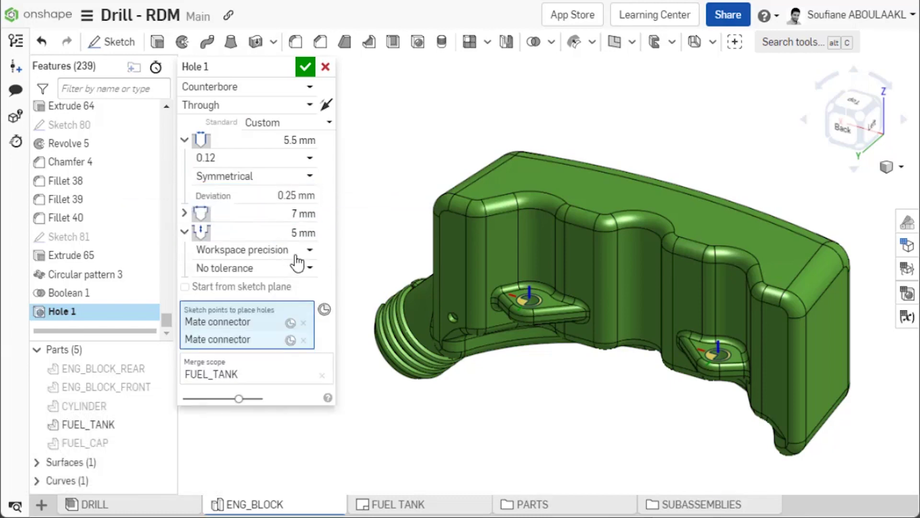
pyautogui.click(310, 268)
pyautogui.click(294, 349)
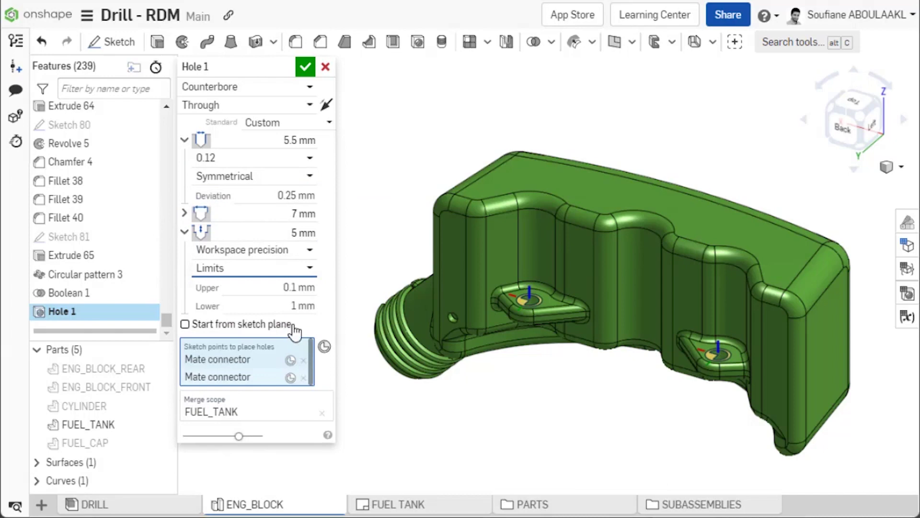
pyautogui.click(301, 306)
pyautogui.write('0.1')
pyautogui.press('Return')
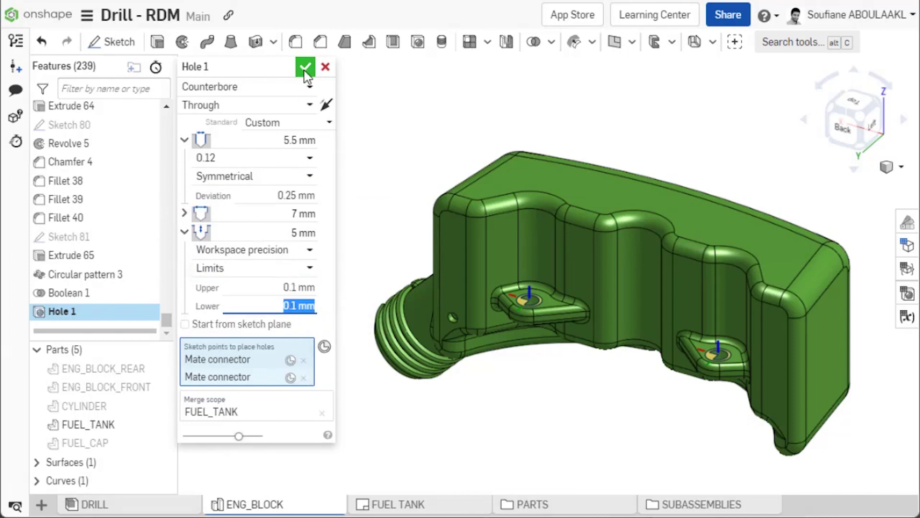
pyautogui.click(305, 69)
# Open the hole table, then update the Fuel Tank drawing's callout.
pyautogui.click(907, 293)
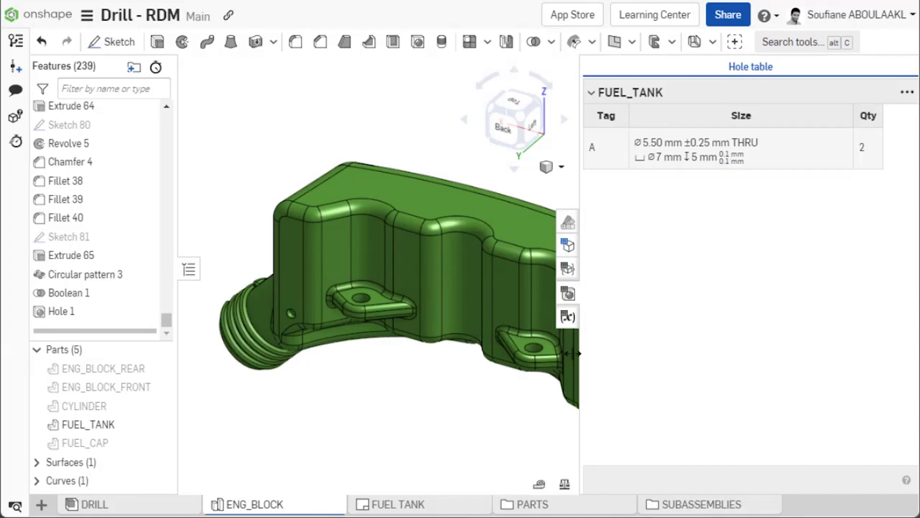
pyautogui.click(408, 503)
pyautogui.click(101, 43)
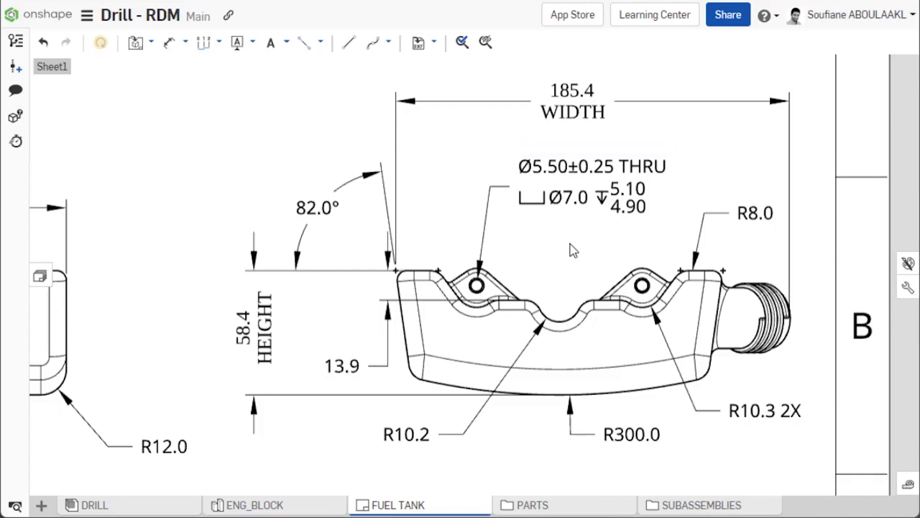
pyautogui.scroll(-5, 869, 469)
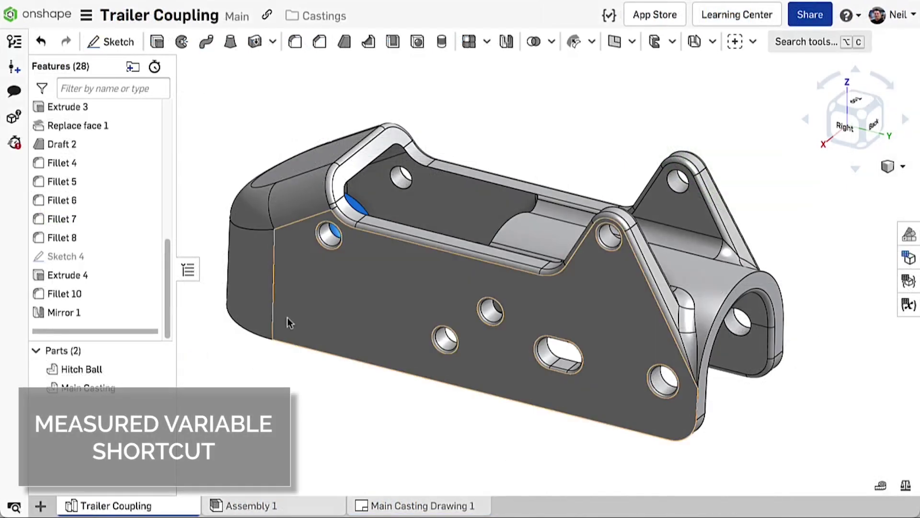
# Measure between the two mirrored holes' faces with the detailed breakdown shown.
pyautogui.click(327, 233)
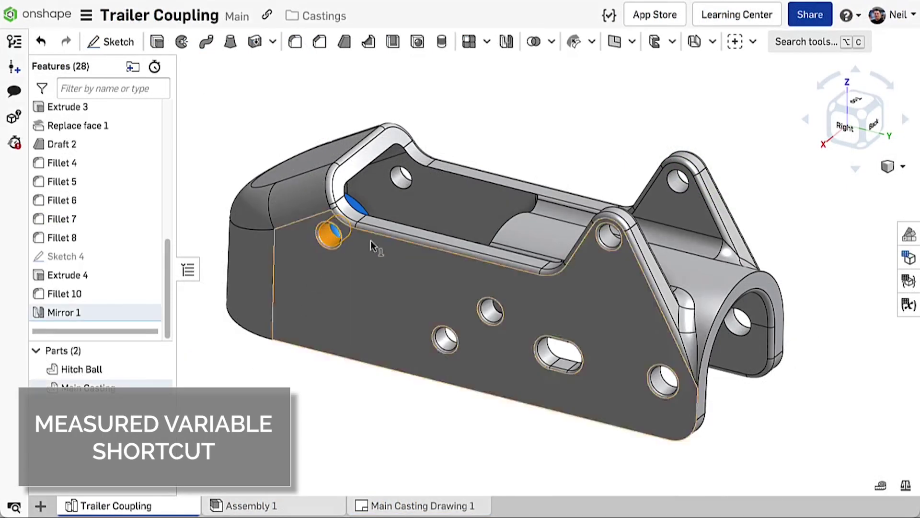
pyautogui.click(608, 235)
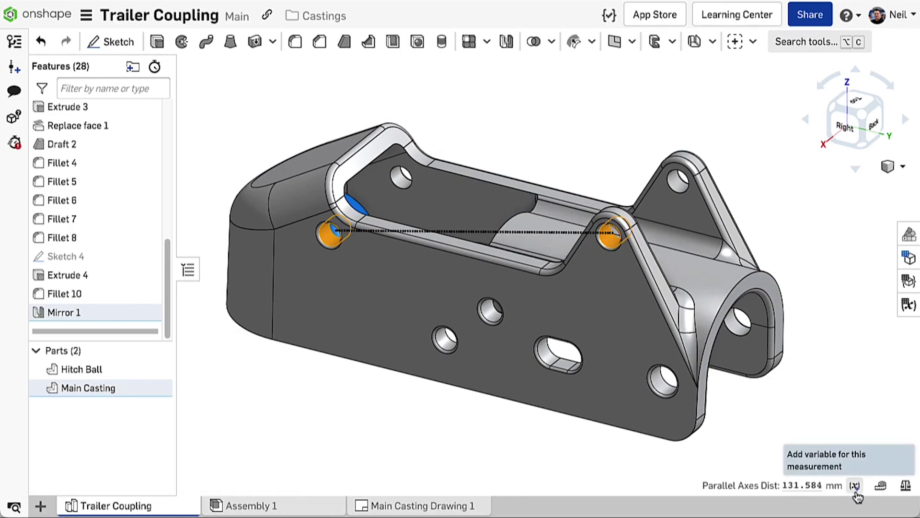
pyautogui.click(880, 485)
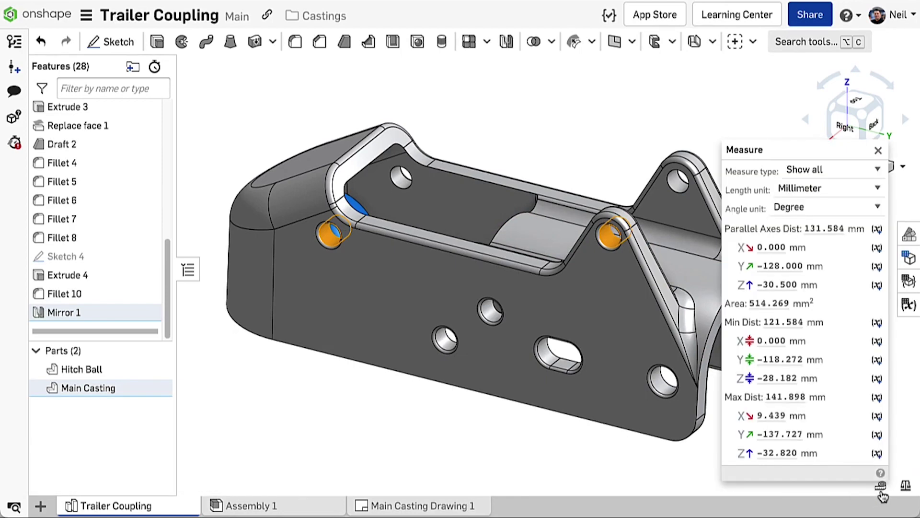
# Save the 128 mm Y distance as variable Horizontal and expand axis measurements.
pyautogui.click(876, 269)
pyautogui.write('Horizontal')
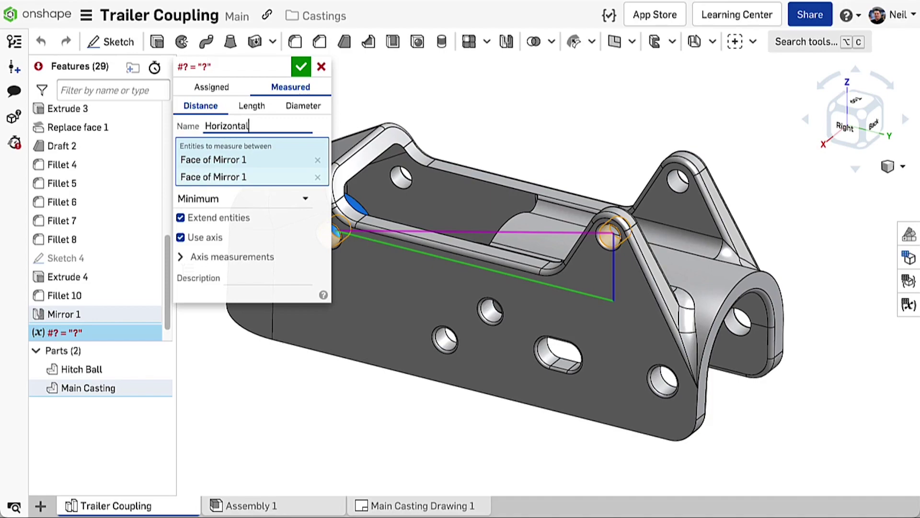
pyautogui.press('Return')
pyautogui.click(253, 263)
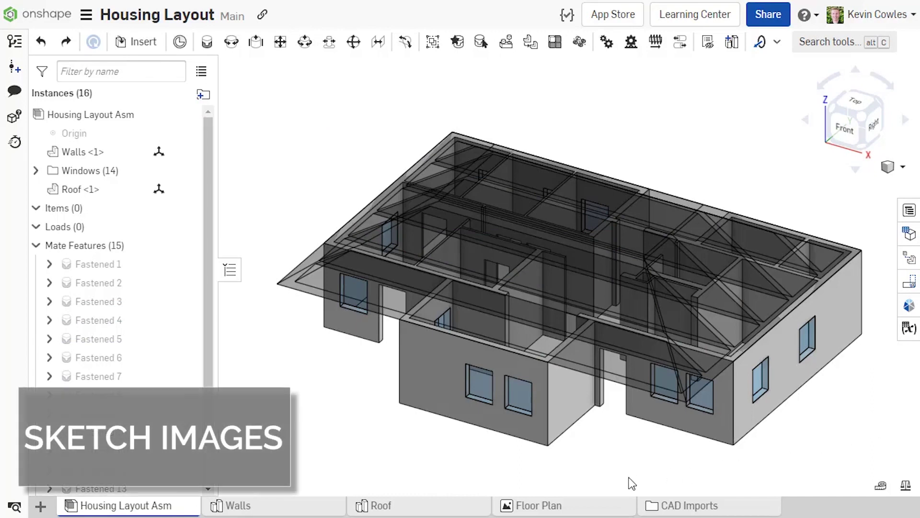
# Insert the Walls studio's Layout Image Sketch, view it from Top, then orbit to 3D.
pyautogui.moveTo(593, 512)
pyautogui.click(141, 43)
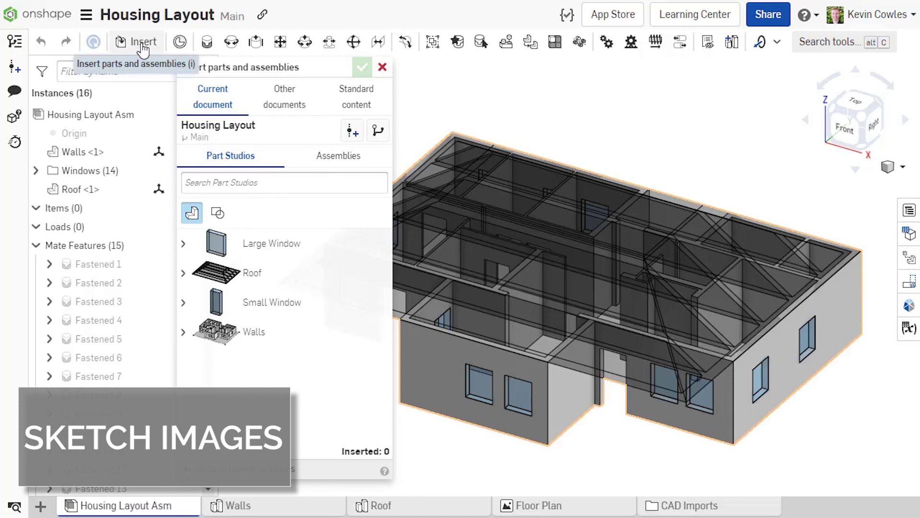
pyautogui.click(217, 212)
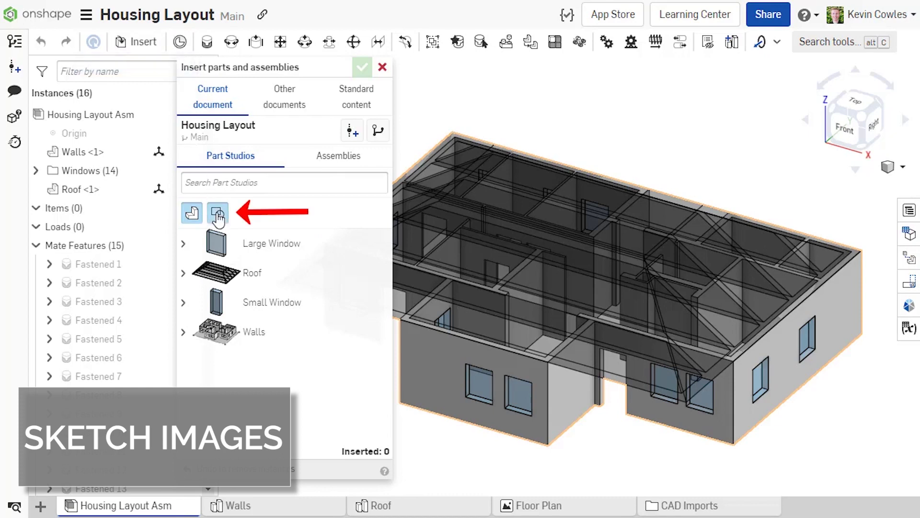
pyautogui.click(183, 332)
pyautogui.click(296, 392)
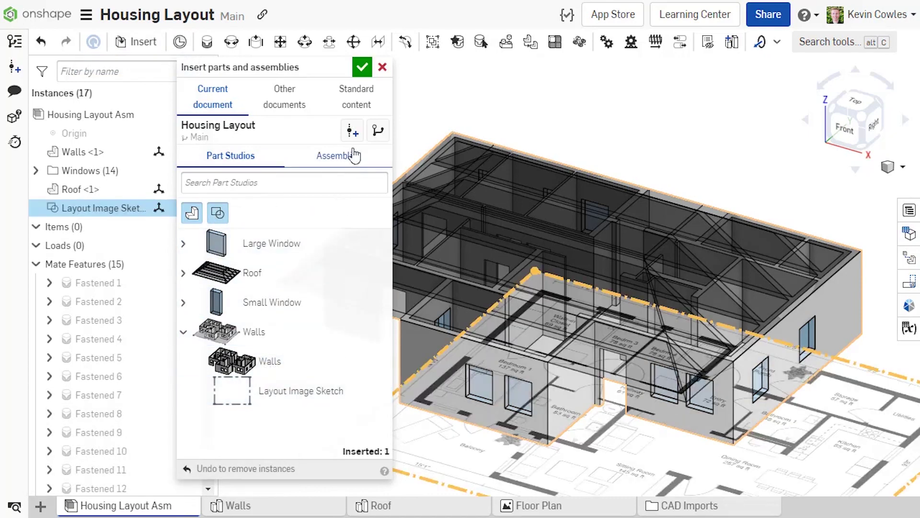
pyautogui.click(362, 67)
pyautogui.click(851, 110)
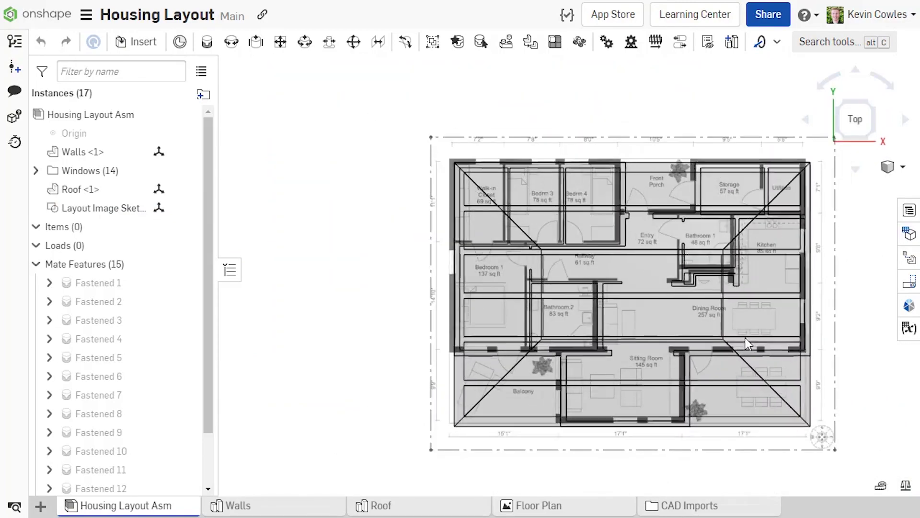
pyautogui.moveTo(563, 386); pyautogui.dragTo(589, 431, button='right')
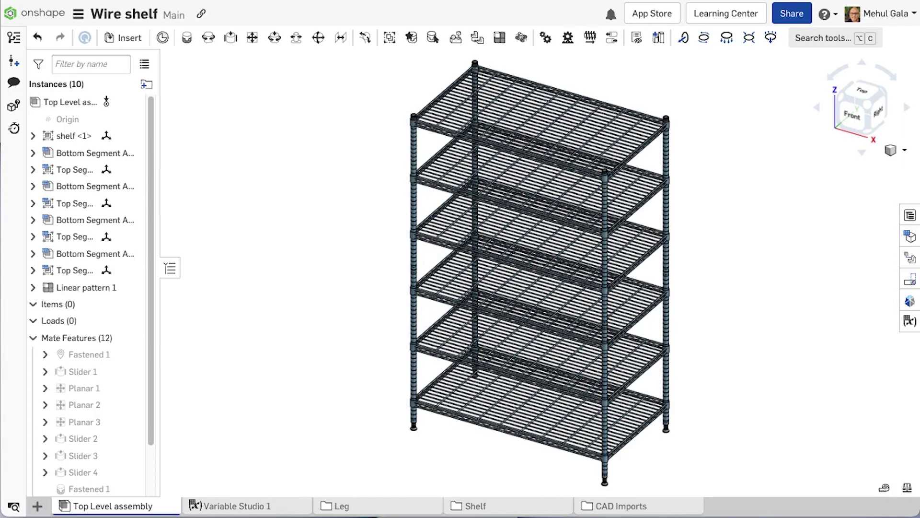
# Duplicate the Assembly STEP 1 exploded view and activate Copy 1 of Assembly STEP 1 for editing.
pyautogui.click(909, 257)
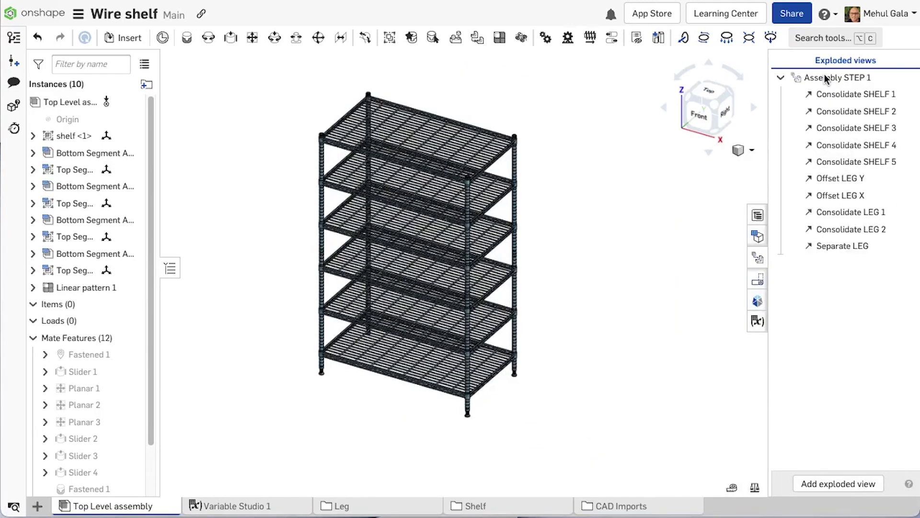
pyautogui.rightClick(825, 78)
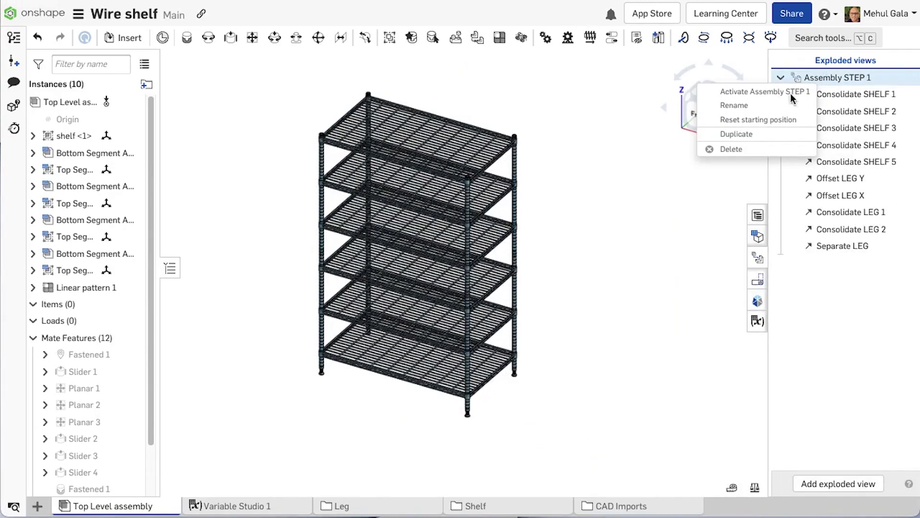
pyautogui.click(765, 136)
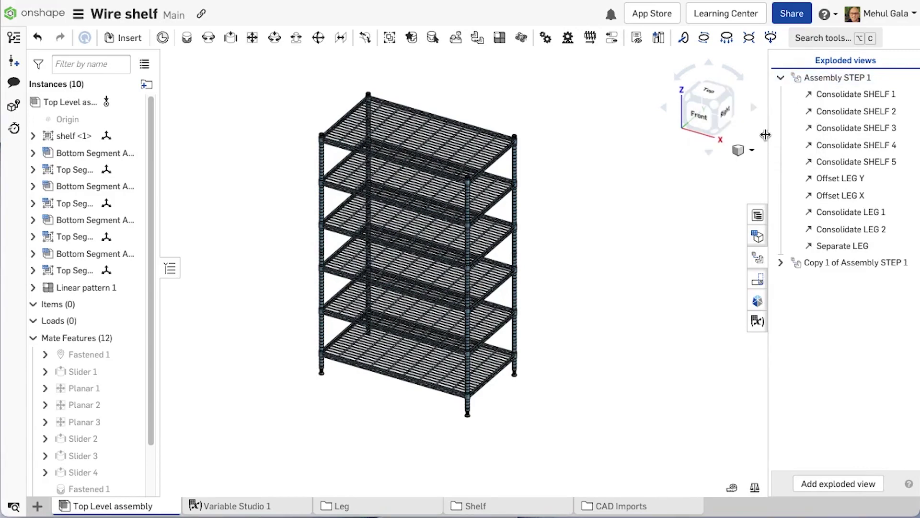
pyautogui.click(780, 262)
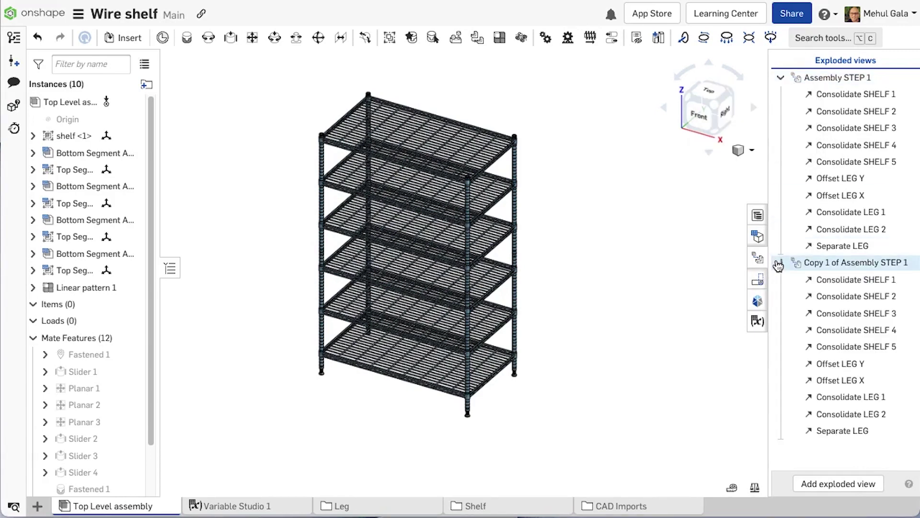
pyautogui.rightClick(827, 263)
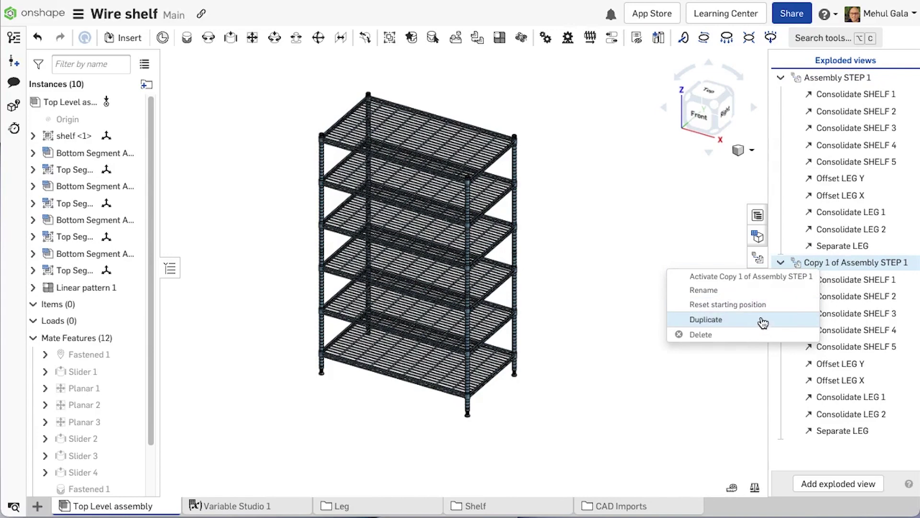
pyautogui.click(765, 277)
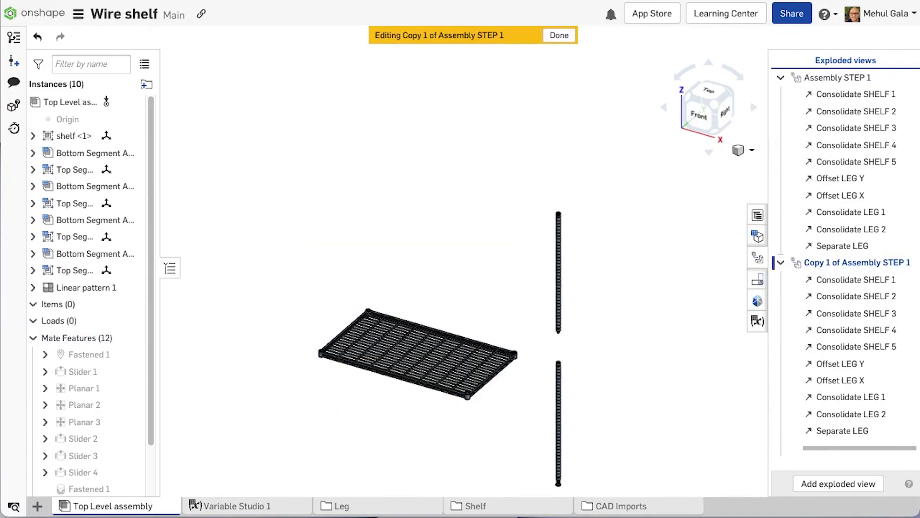
# Rename the copied exploded view to Assembly STEP 2.
pyautogui.rightClick(853, 262)
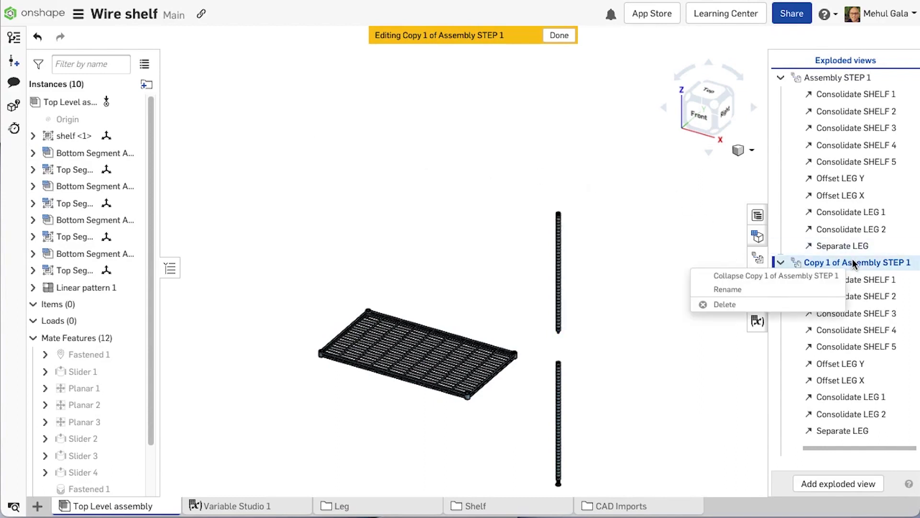
pyautogui.click(779, 293)
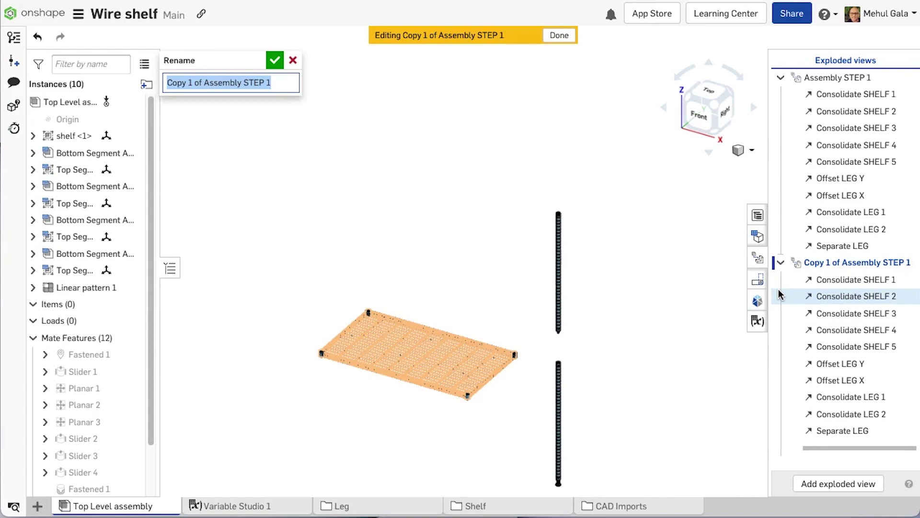
pyautogui.press('Home')
pyautogui.press('Delete')
pyautogui.press('Delete')
pyautogui.press('Delete')
pyautogui.press('Delete')
pyautogui.press('Delete')
pyautogui.press('Delete')
pyautogui.press('Delete')
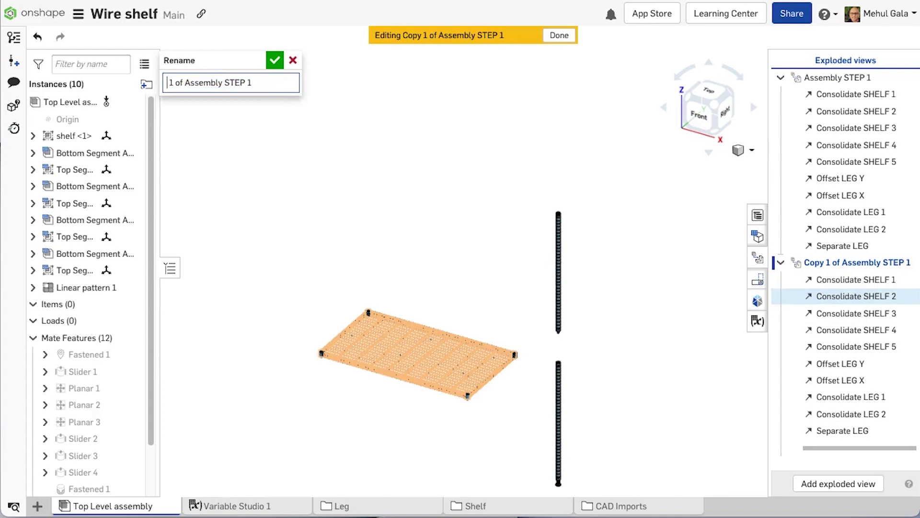
pyautogui.press('Delete')
pyautogui.press('Delete')
pyautogui.press('Delete')
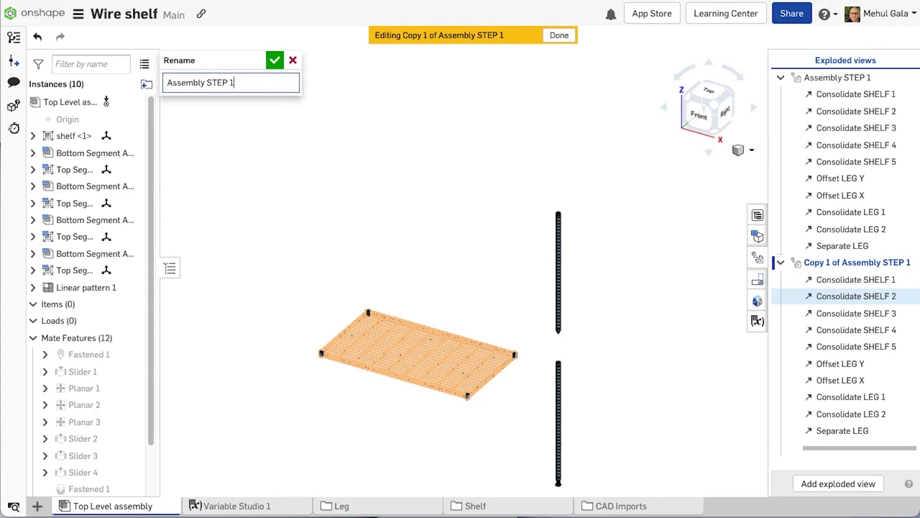
pyautogui.press('Return')
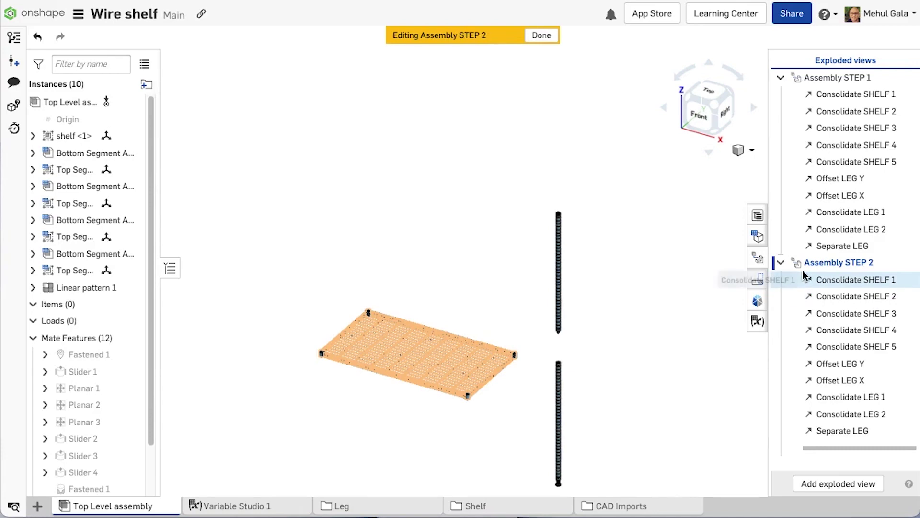
# Delete the five leg steps from Offset LEG Y through Separate LEG and finish editing.
pyautogui.click(834, 367)
pyautogui.keyDown('shift'); pyautogui.click(844, 431); pyautogui.keyUp('shift')
pyautogui.rightClick(842, 433)
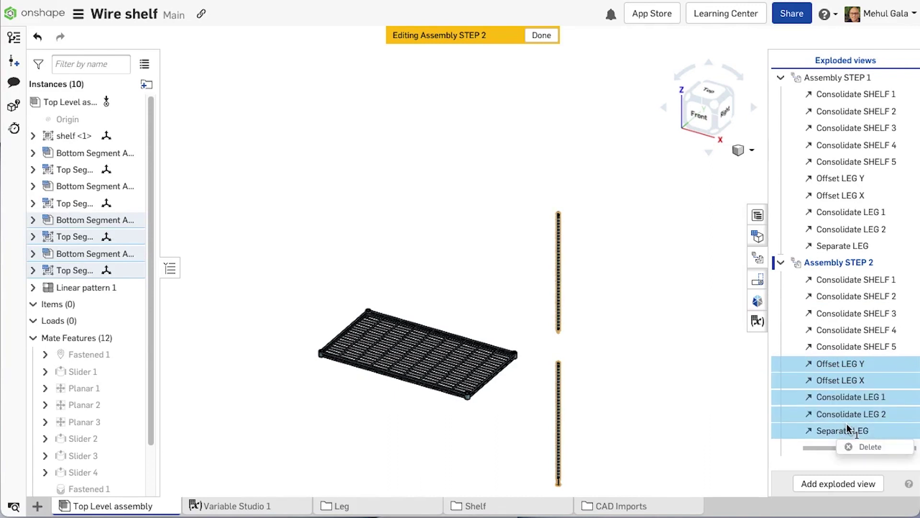
pyautogui.click(860, 447)
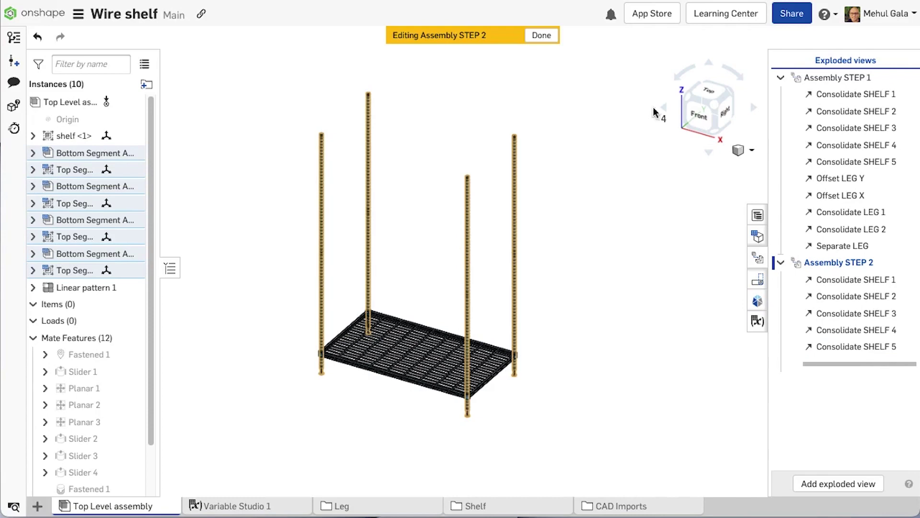
pyautogui.click(542, 35)
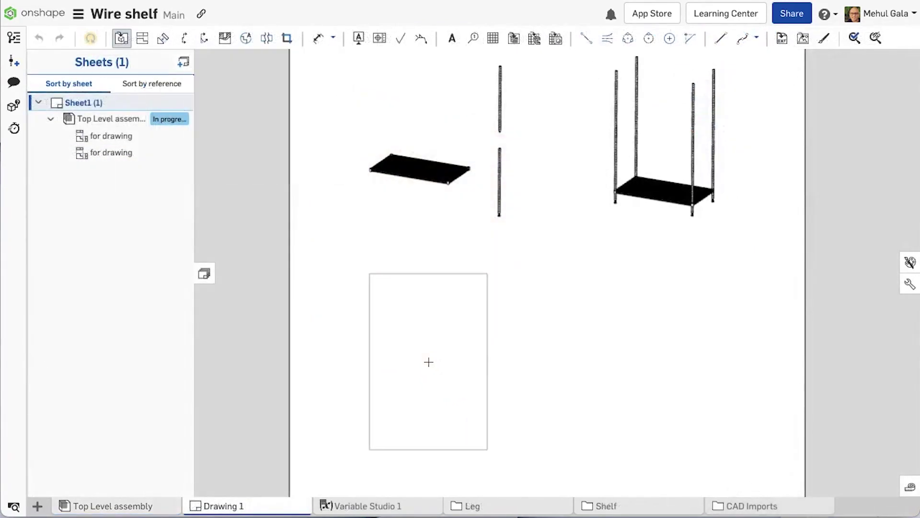
# Place an isometric shelf view, then show the exploded stages Assembly STEP 1, 2 and 3.
pyautogui.click(428, 362)
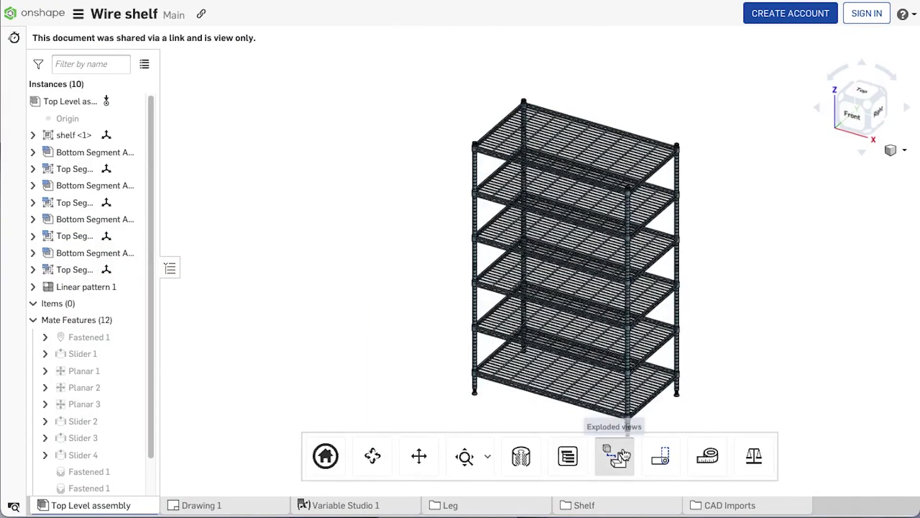
pyautogui.click(618, 454)
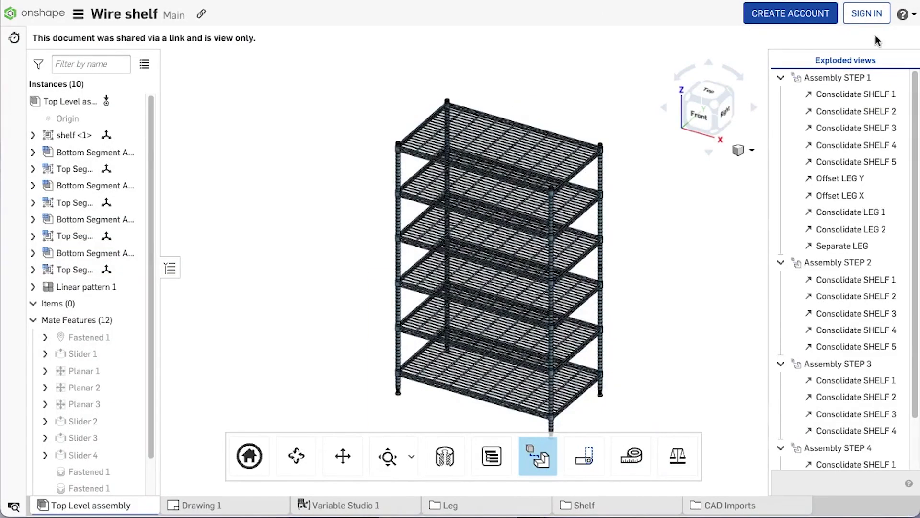
pyautogui.click(836, 77)
pyautogui.click(837, 279)
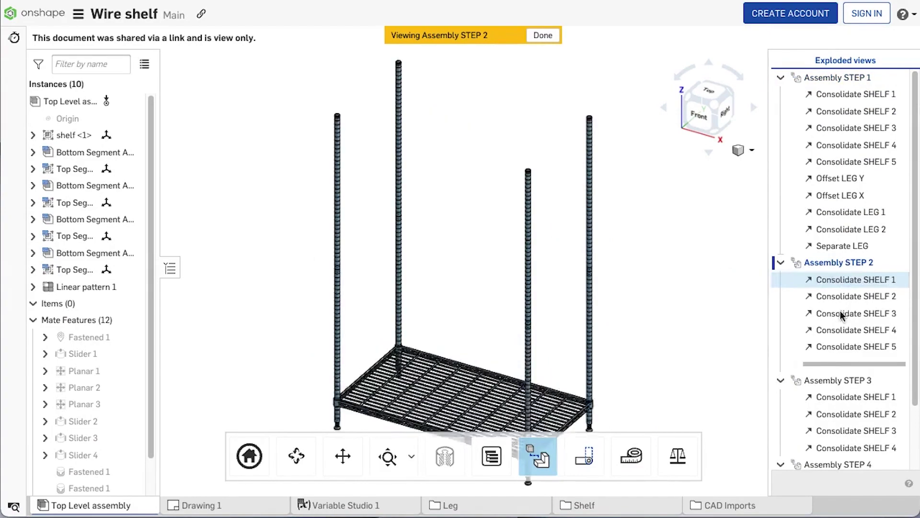
pyautogui.click(826, 381)
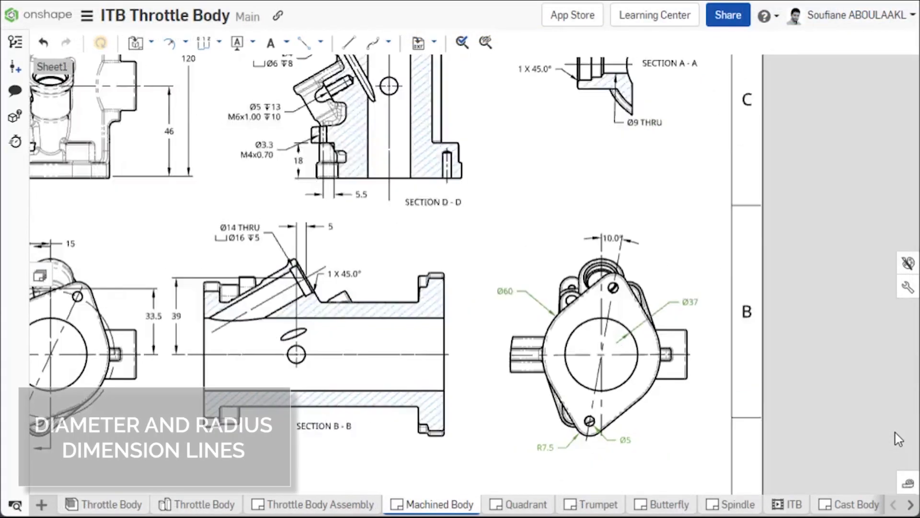
# Turn on Show dimension line for diameter and radius dimensions in the drawing properties.
pyautogui.click(185, 42)
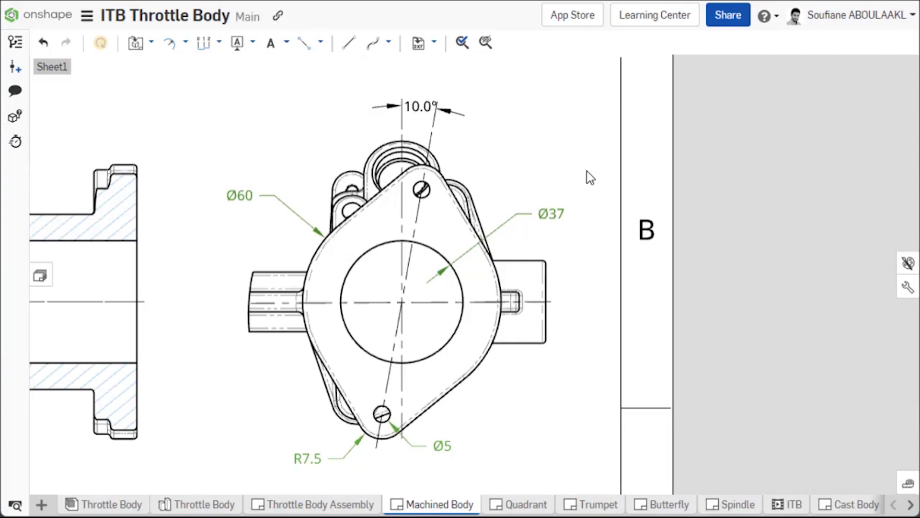
pyautogui.click(905, 290)
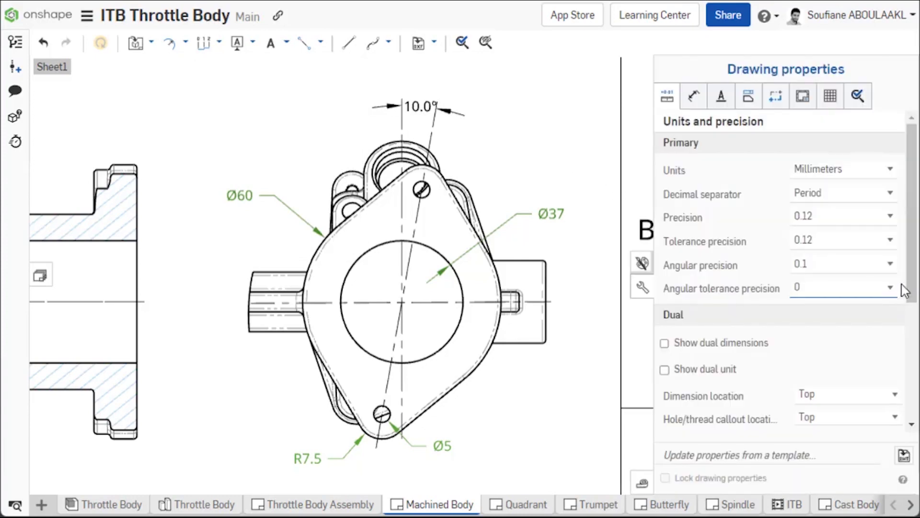
pyautogui.click(695, 101)
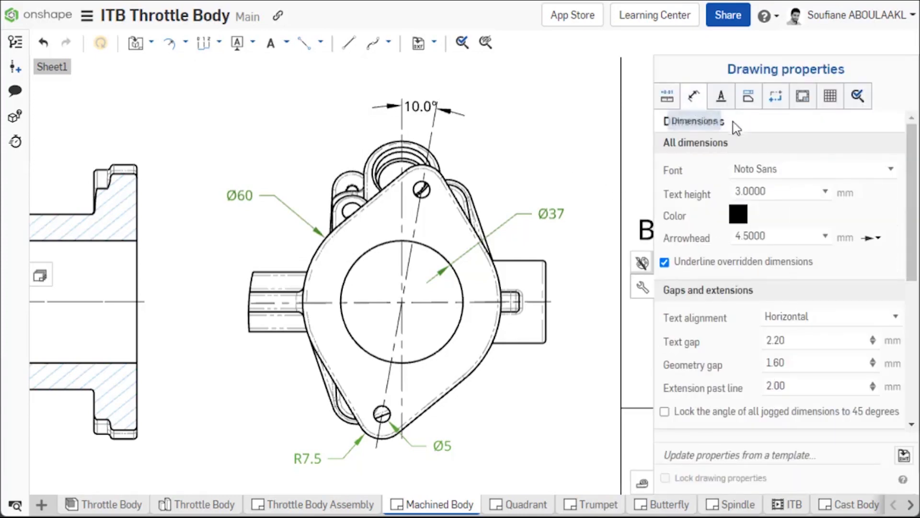
pyautogui.moveTo(912, 206); pyautogui.dragTo(889, 343)
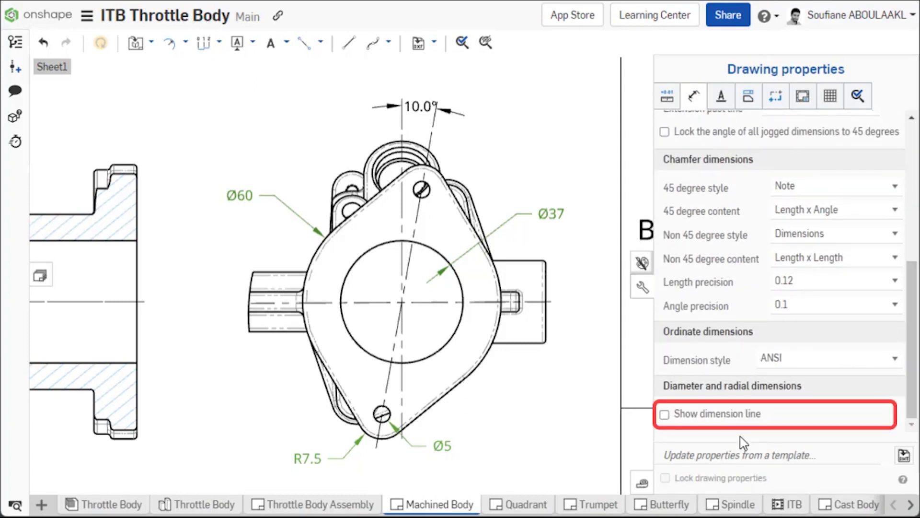
pyautogui.click(666, 415)
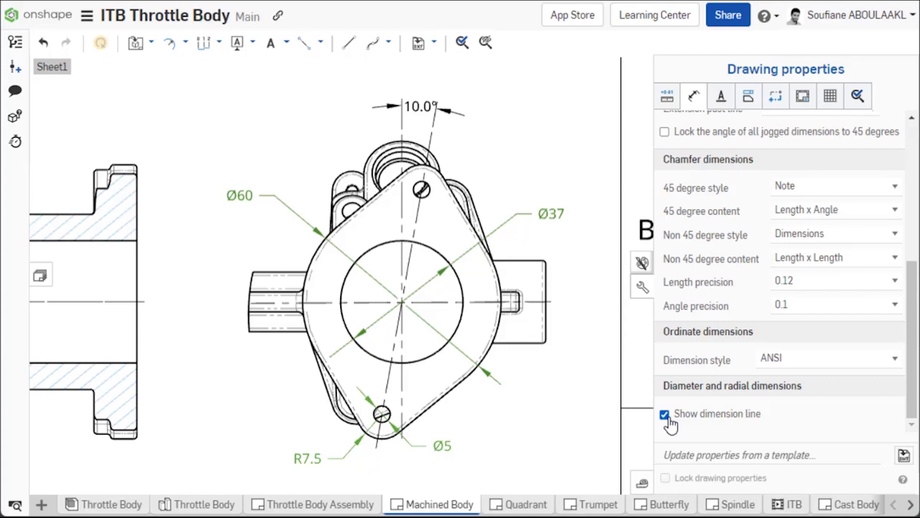
# Turn off dimension lines for the Ø37 and Ø60 dimensions in Styles.
pyautogui.click(643, 262)
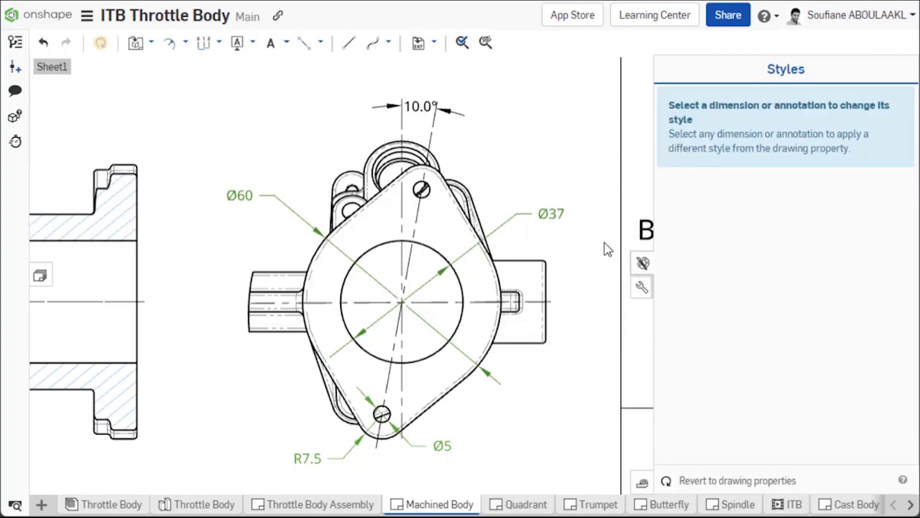
pyautogui.click(551, 216)
pyautogui.click(240, 195)
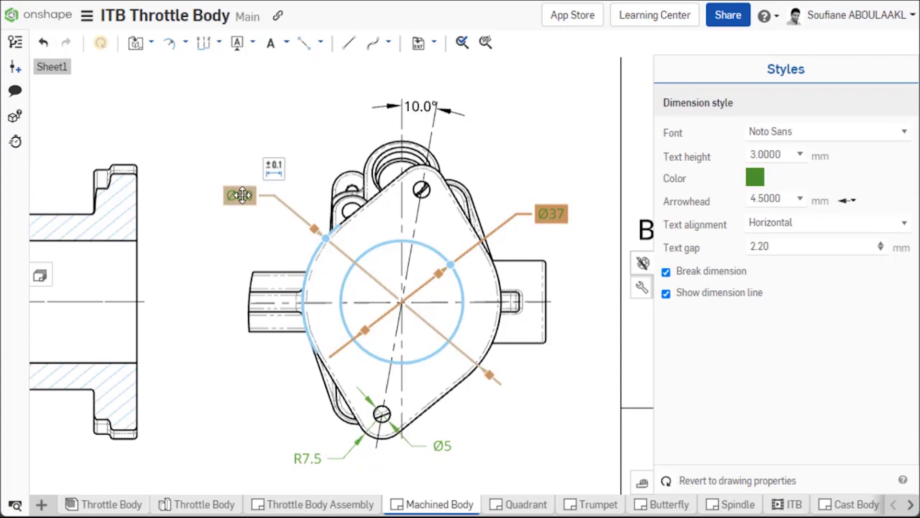
pyautogui.click(706, 293)
pyautogui.click(595, 350)
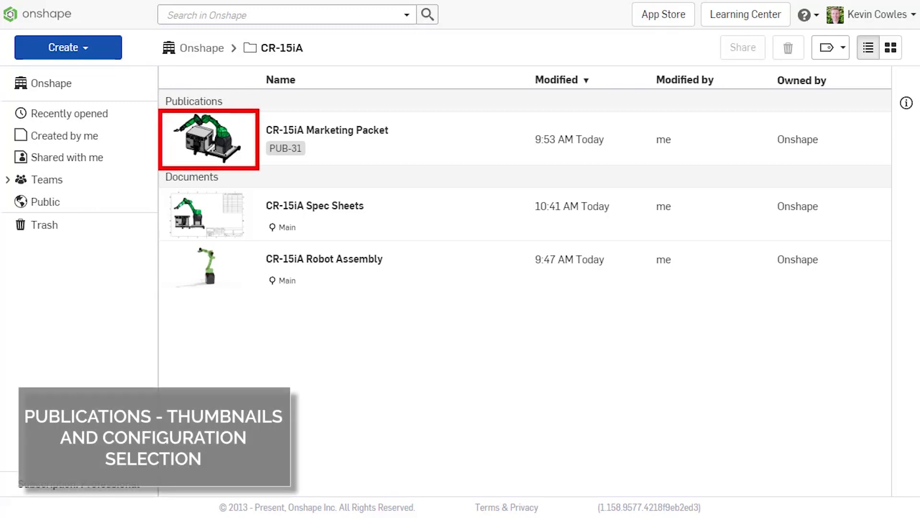
# Open the CR-15iA Marketing Packet publication and expand Renderings to the Full Asm - Render item.
pyautogui.click(373, 136)
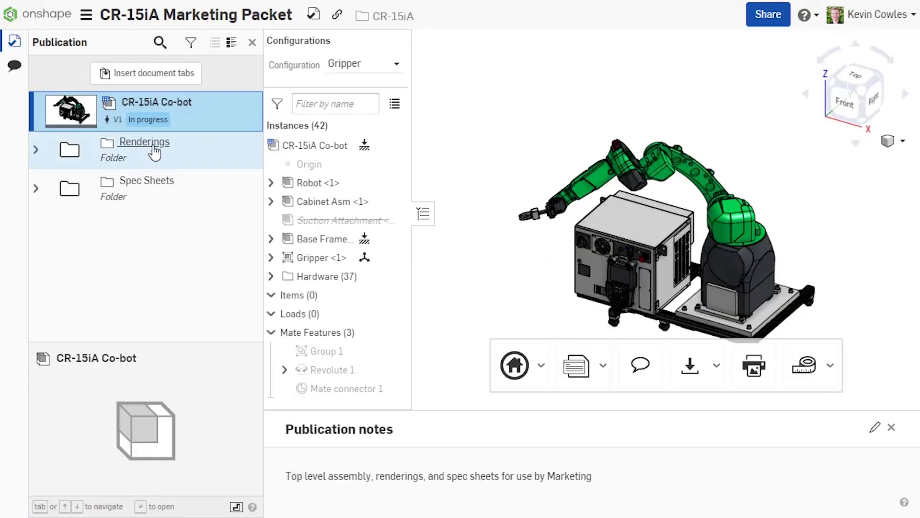
pyautogui.click(35, 149)
pyautogui.click(165, 180)
pyautogui.rightClick(177, 184)
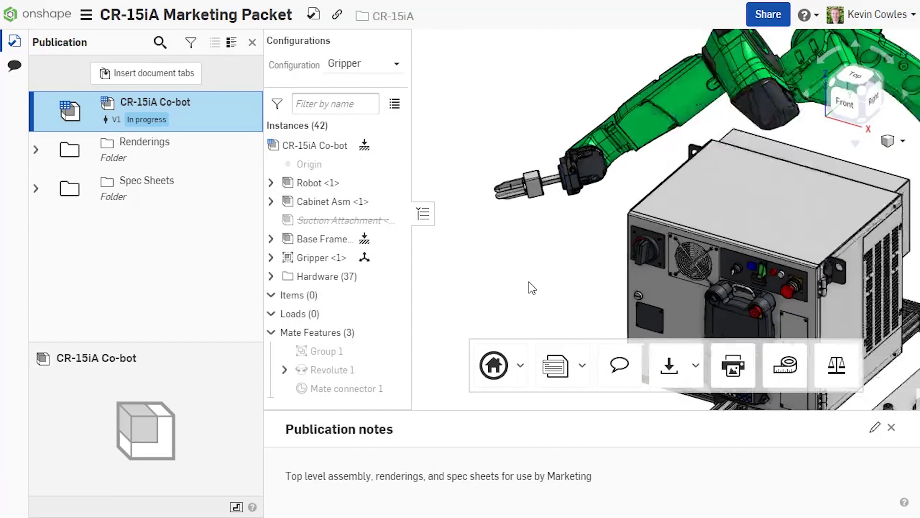
# Switch the CR-15iA Co-bot to the Suction configuration and open its linked assembly document.
pyautogui.click(379, 66)
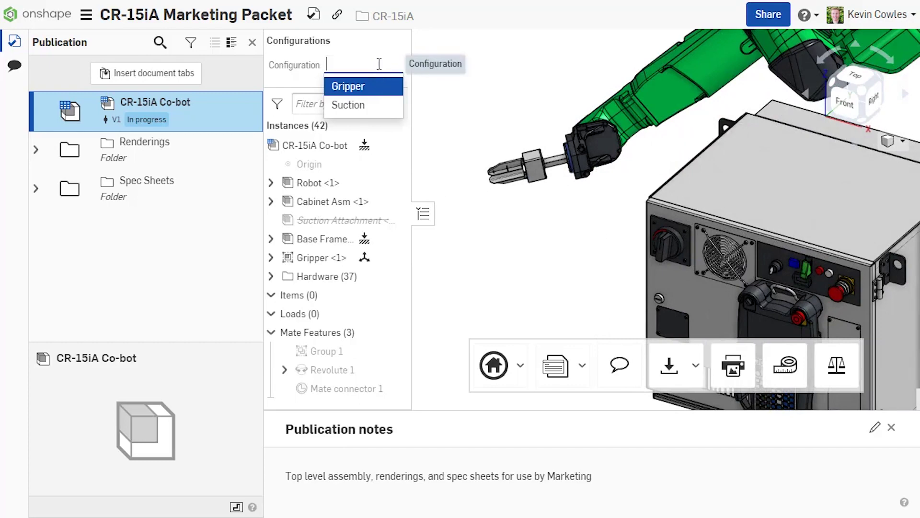
pyautogui.click(373, 104)
pyautogui.rightClick(221, 114)
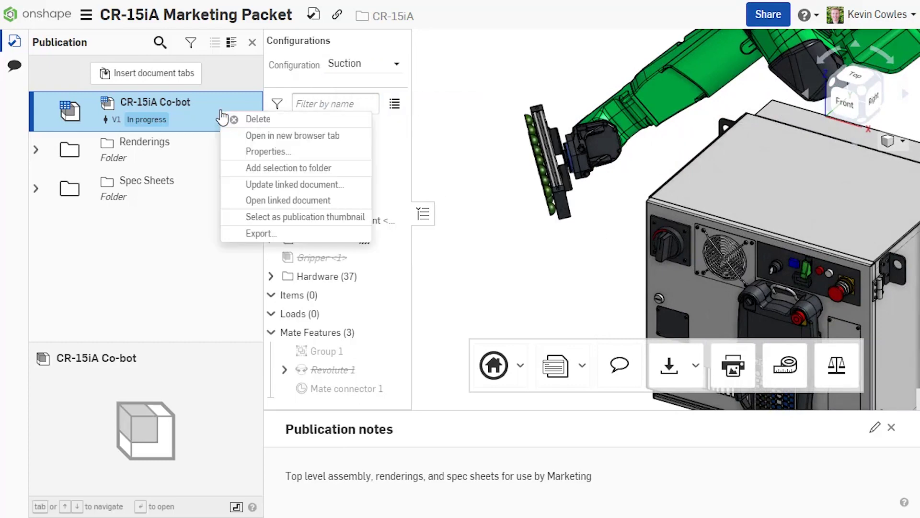
pyautogui.click(264, 200)
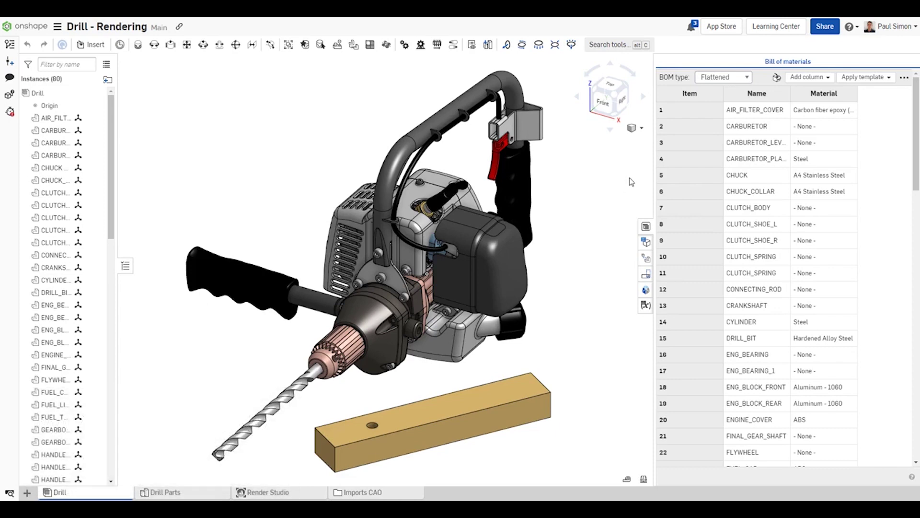
# Check the materials of the air filter cover, chuck and drill bit in the bill of materials.
pyautogui.click(851, 115)
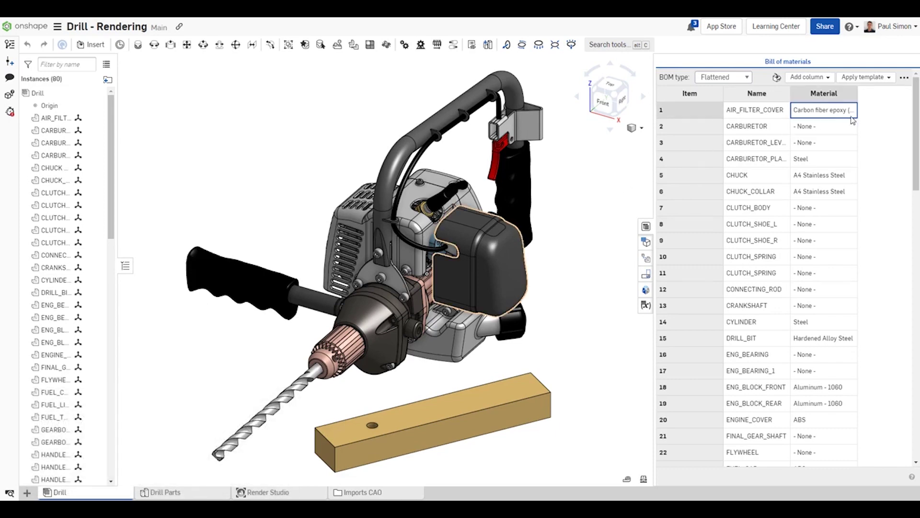
pyautogui.click(853, 177)
pyautogui.scroll(-3, 851, 182)
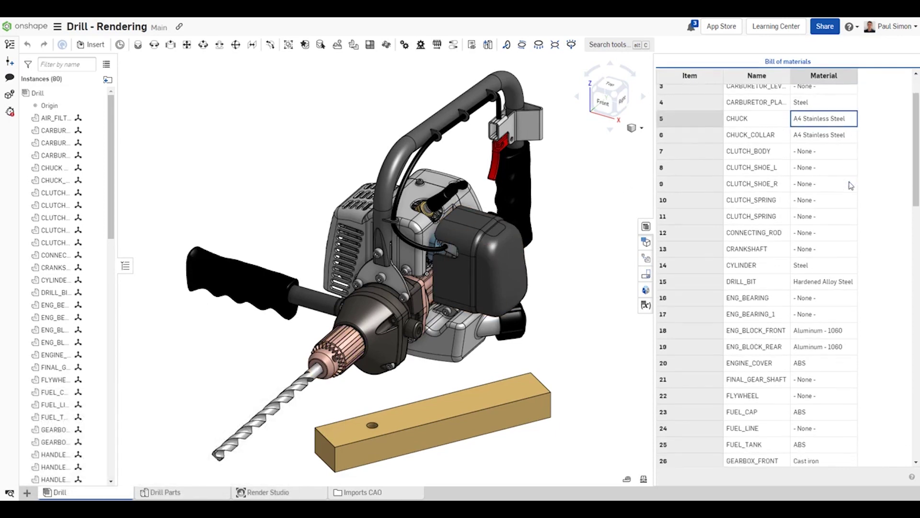
pyautogui.click(848, 196)
pyautogui.scroll(-15, 846, 204)
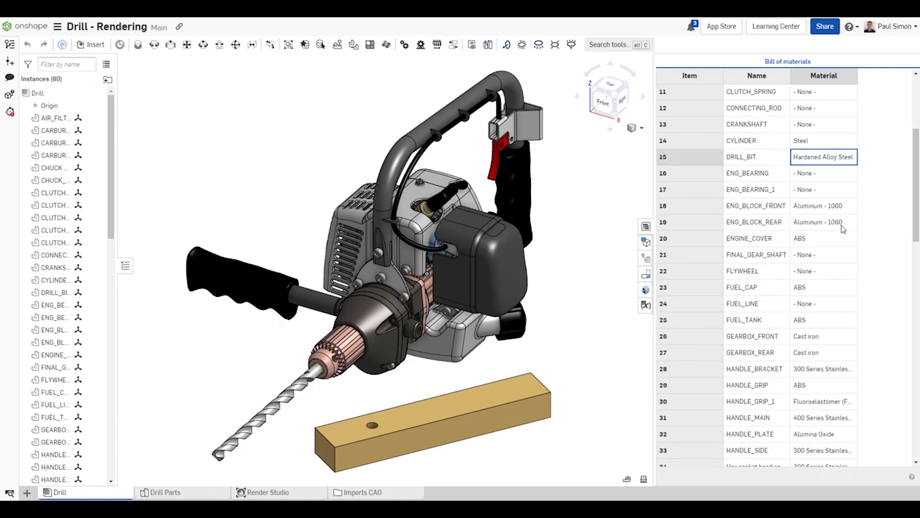
pyautogui.scroll(-2, 828, 275)
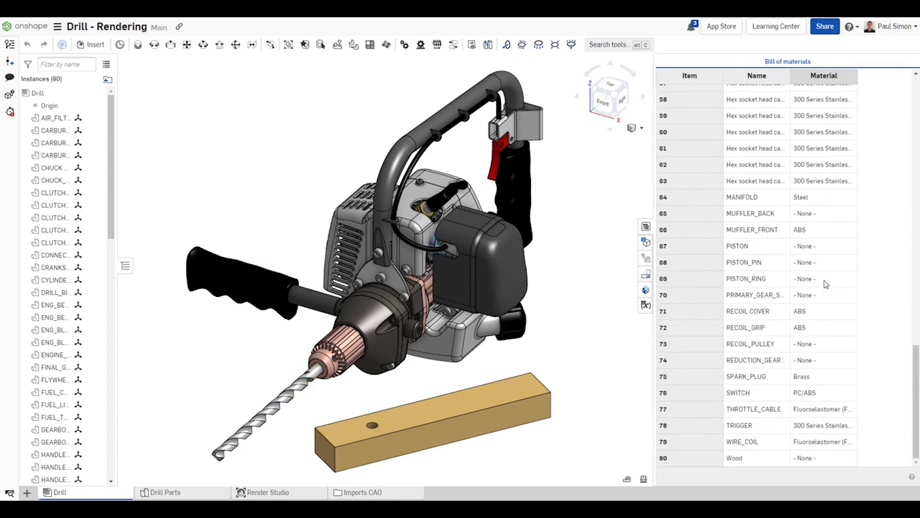
# Assign Birch, found by searching 'bir', as the Wood block's material in row 80.
pyautogui.click(738, 457)
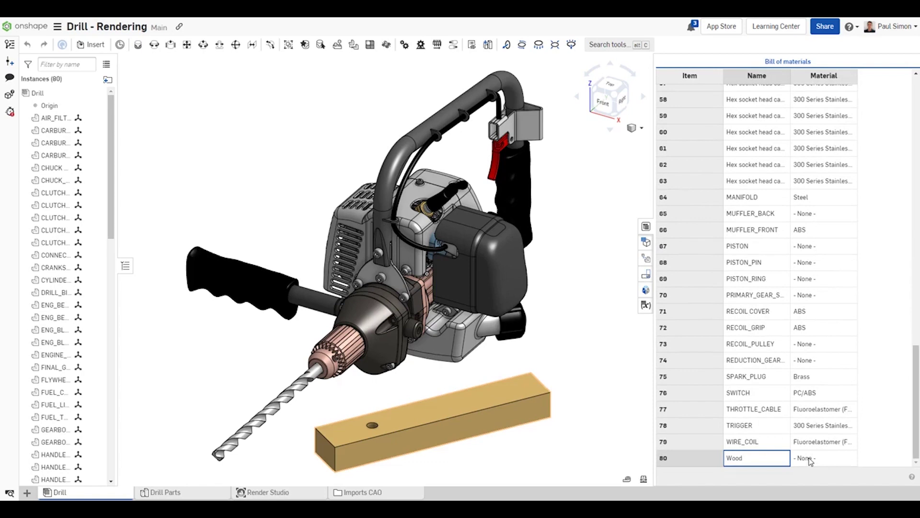
pyautogui.doubleClick(832, 460)
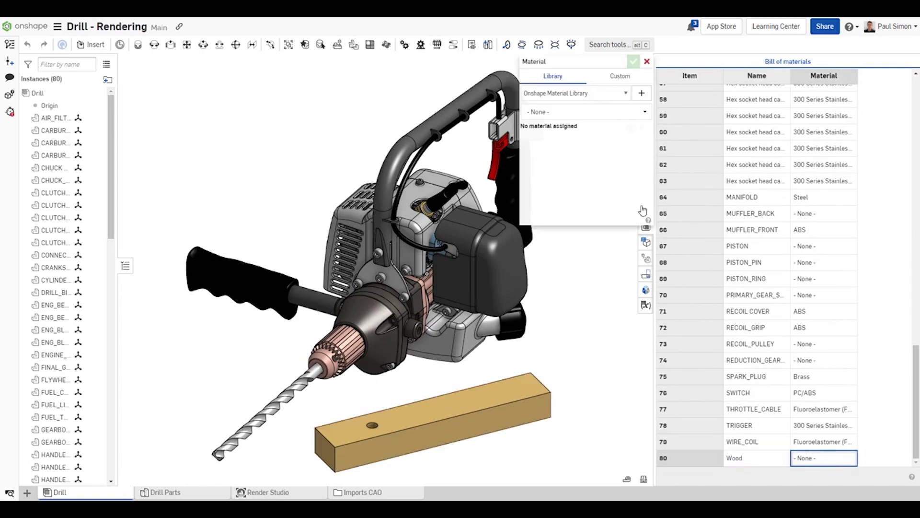
pyautogui.click(603, 115)
pyautogui.write('bir')
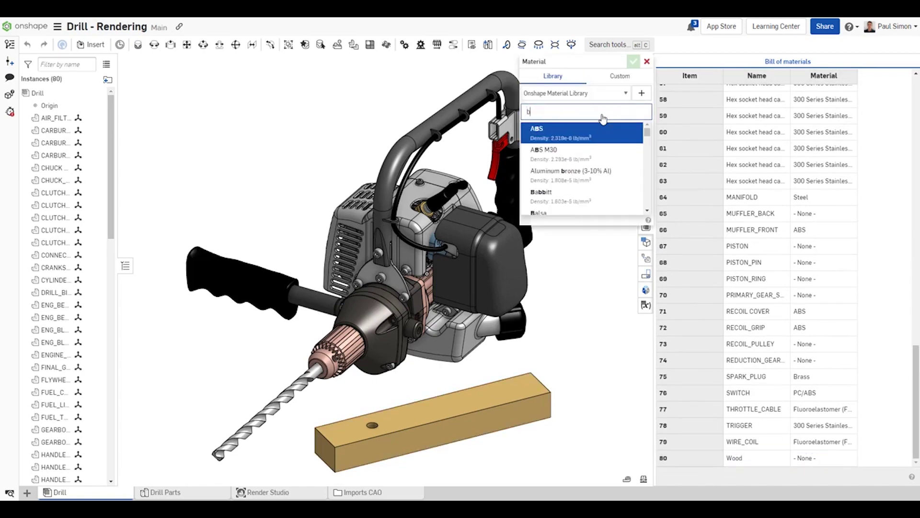
pyautogui.click(607, 142)
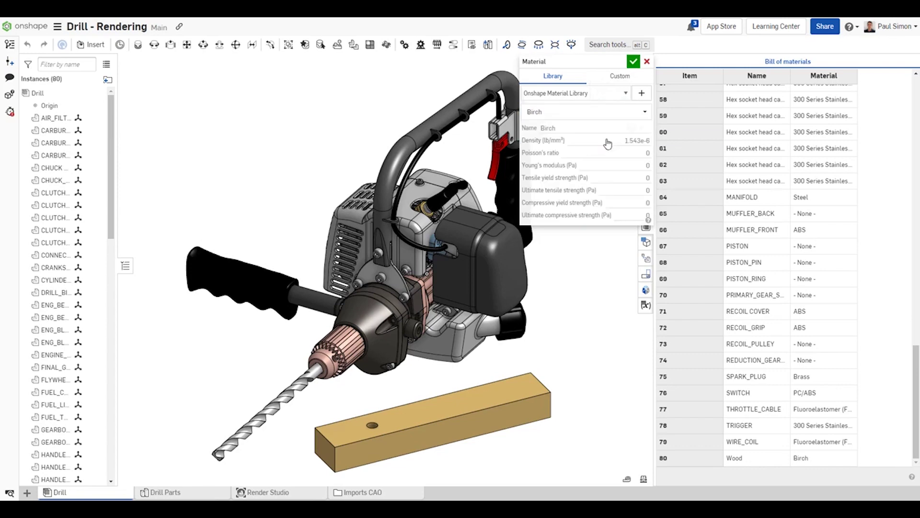
pyautogui.click(632, 65)
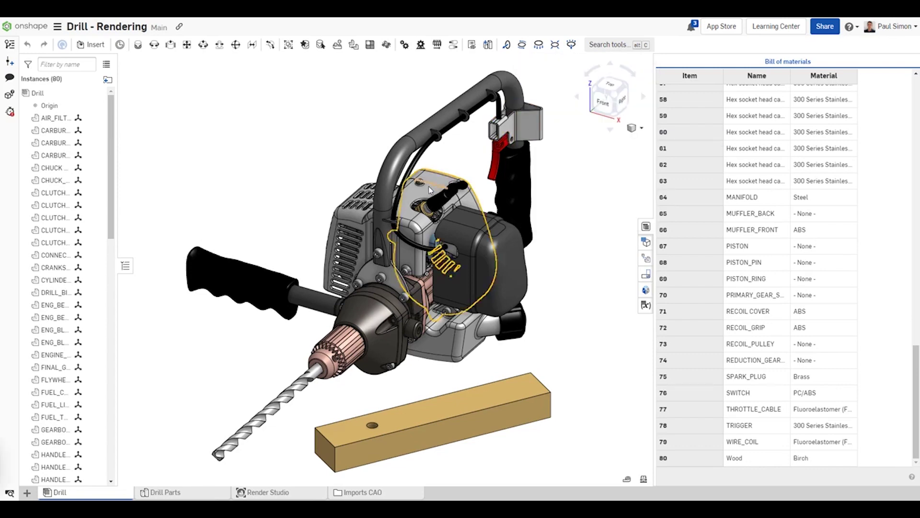
# In Drill Parts, give the three engine cover parts a blue #3B61B4 appearance.
pyautogui.click(419, 197)
pyautogui.rightClick(419, 197)
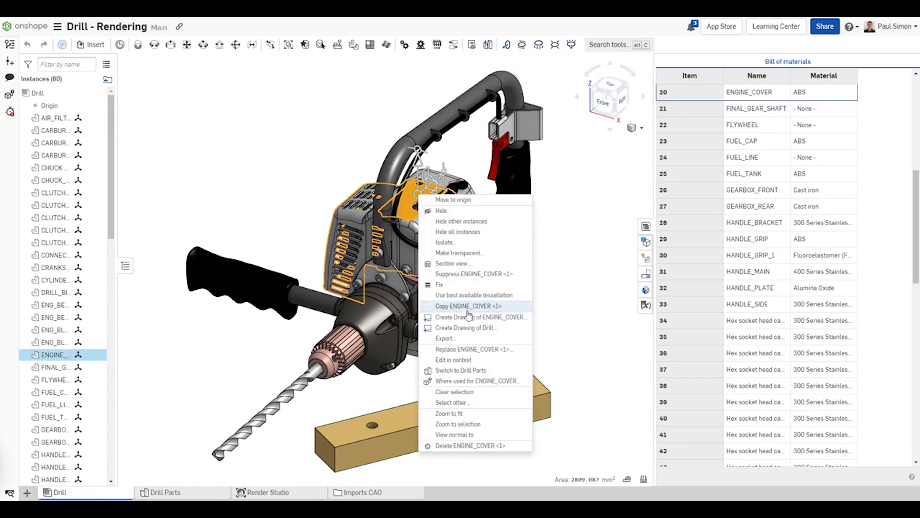
pyautogui.click(480, 374)
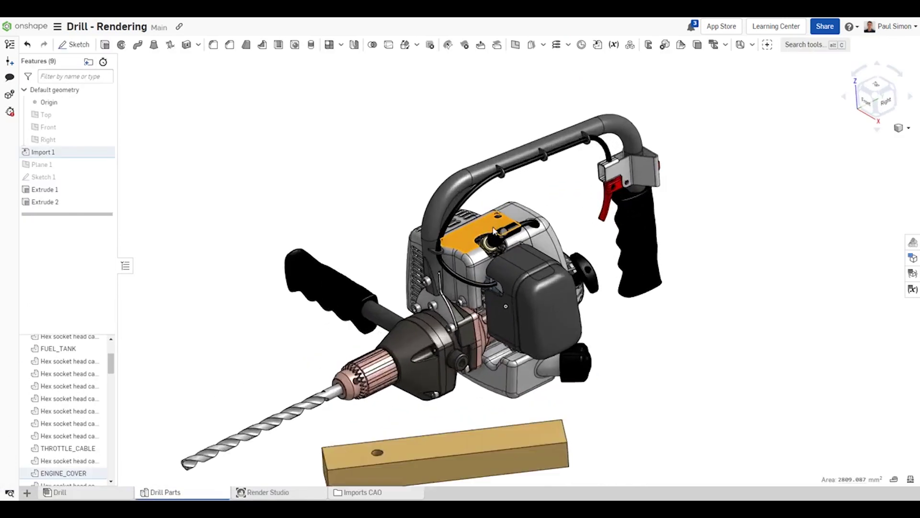
pyautogui.rightClick(517, 351)
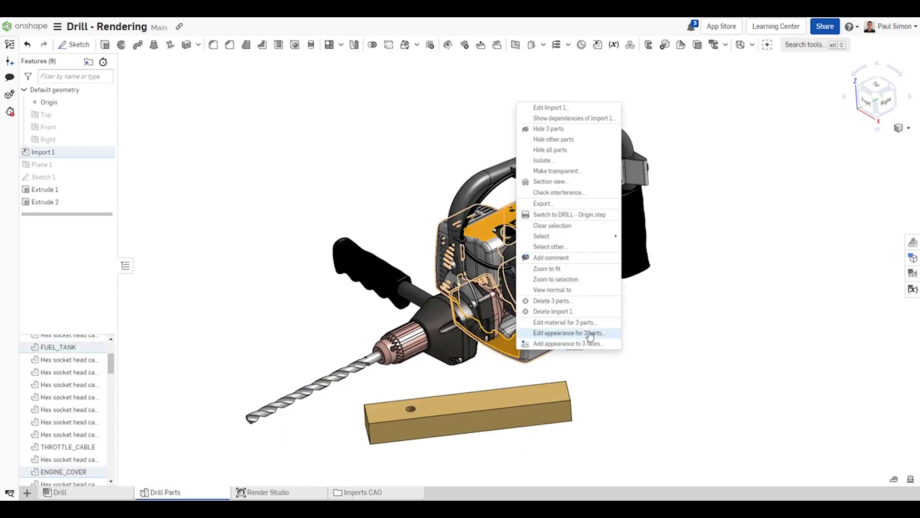
pyautogui.click(566, 333)
pyautogui.moveTo(179, 300); pyautogui.dragTo(249, 138)
pyautogui.click(267, 220)
pyautogui.click(265, 151)
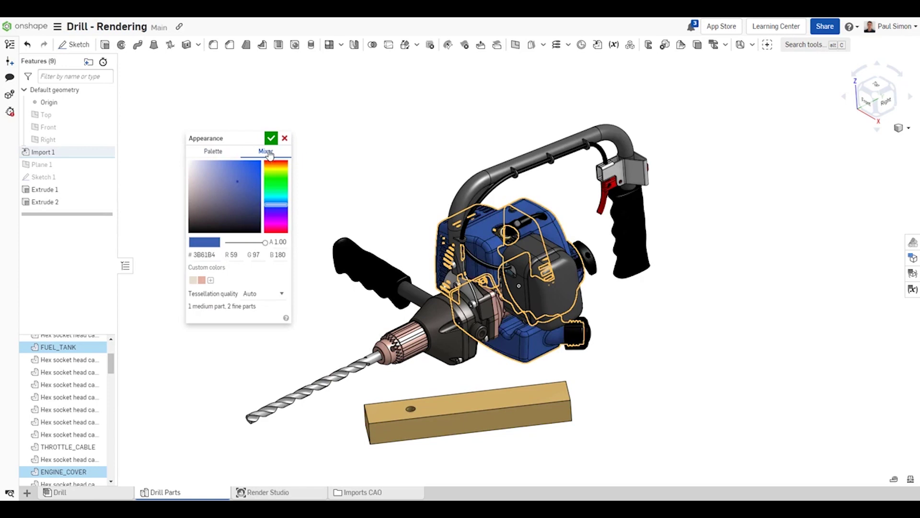
pyautogui.click(271, 138)
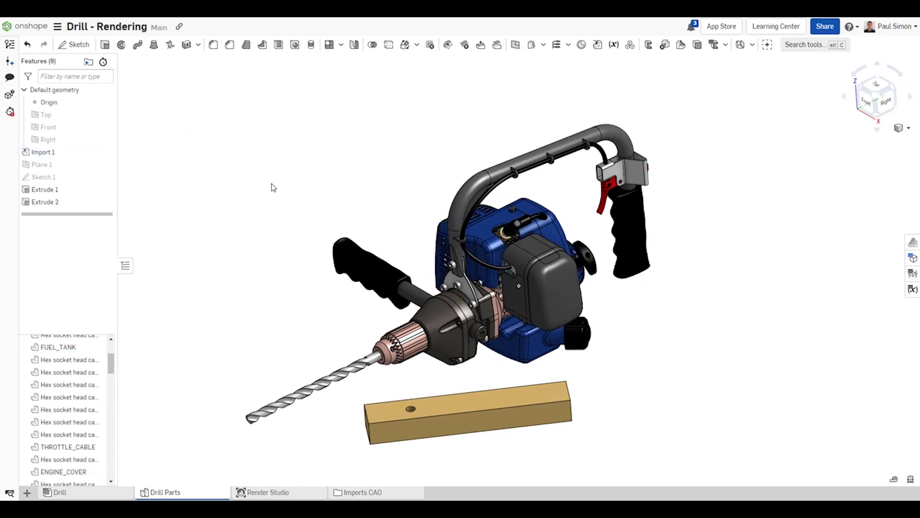
# Create a Render Studio scene from the Drill assembly with Fine tessellation quality.
pyautogui.click(295, 497)
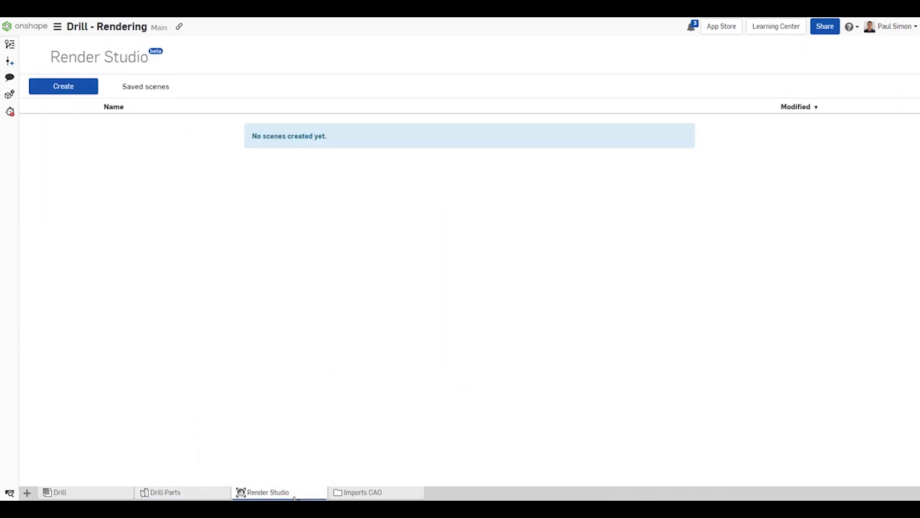
pyautogui.click(82, 90)
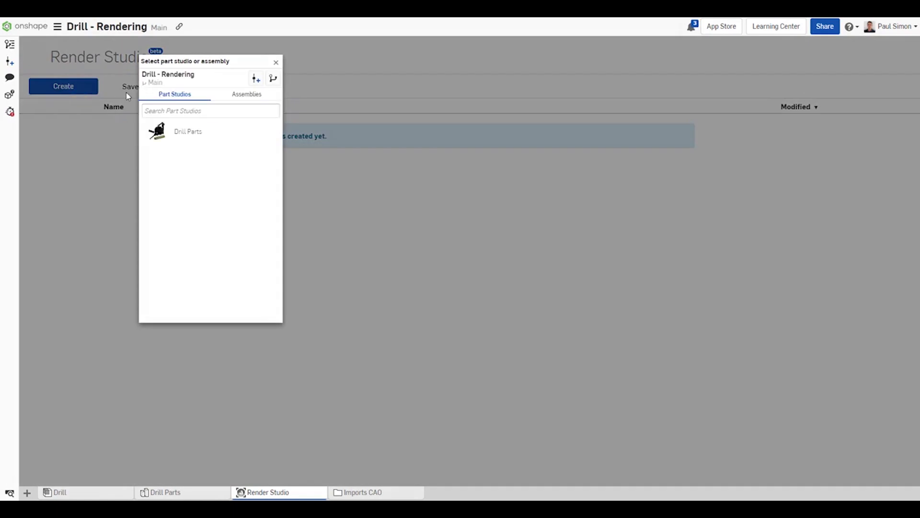
pyautogui.click(259, 96)
pyautogui.click(219, 136)
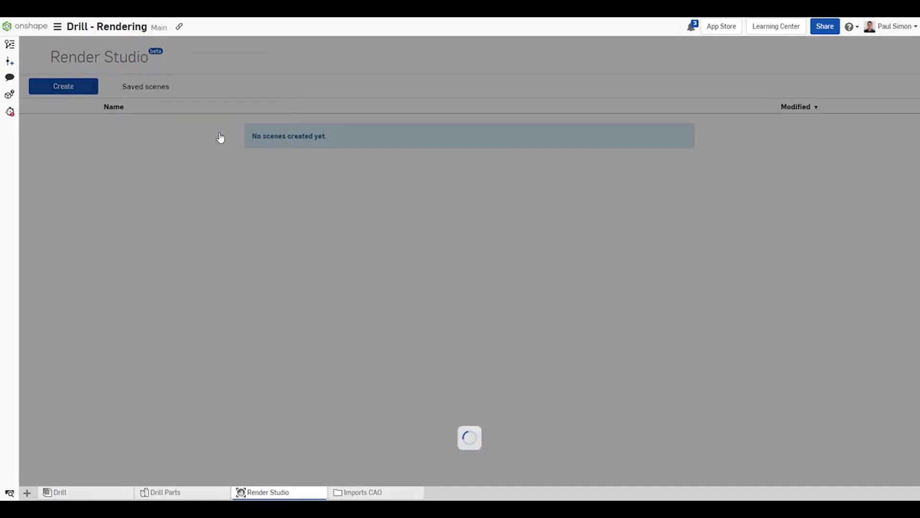
pyautogui.click(442, 102)
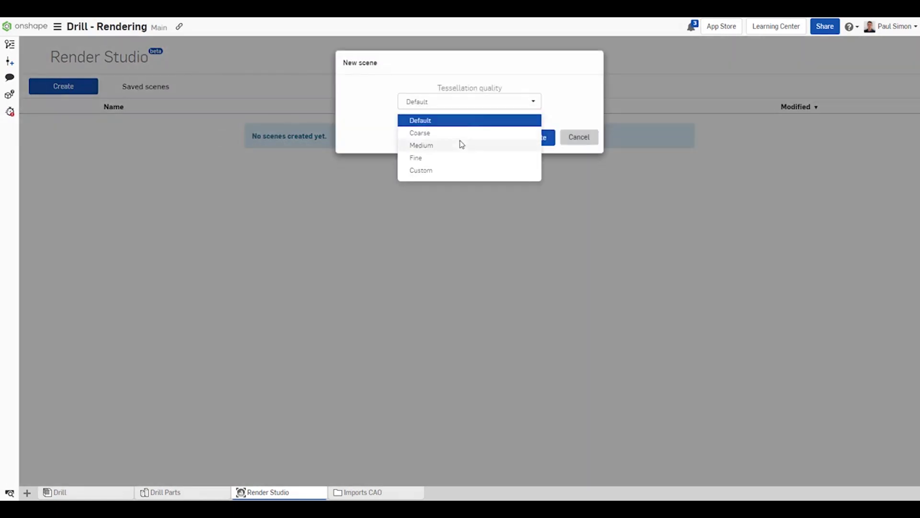
pyautogui.click(454, 158)
pyautogui.click(542, 138)
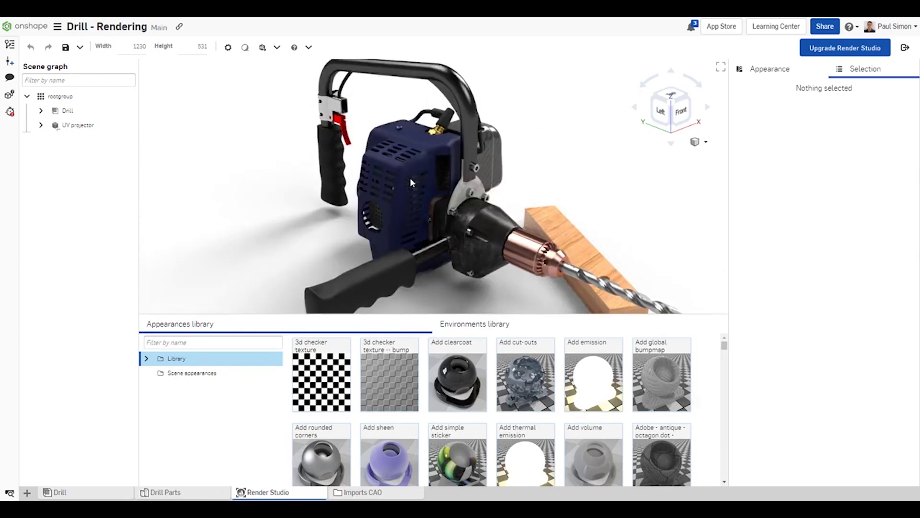
# Shift the engine cover's appearance colour from dark blue to teal in the render scene.
pyautogui.click(421, 147)
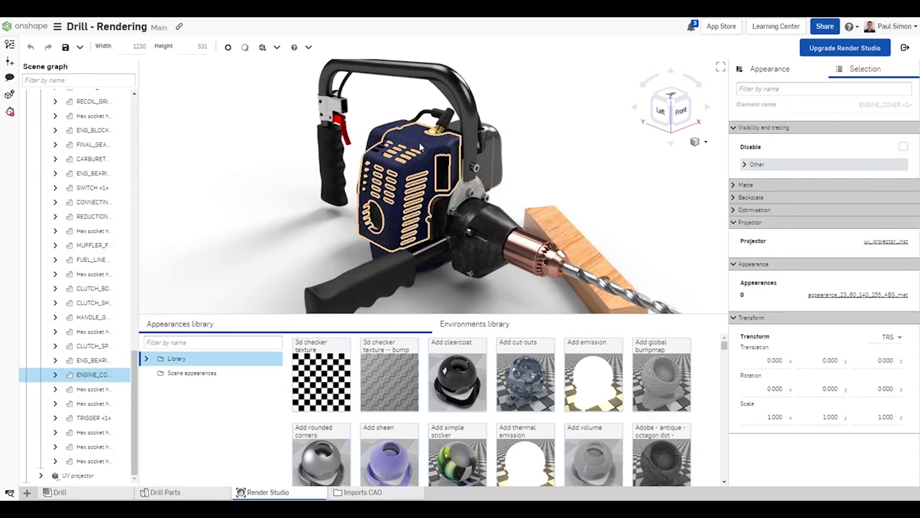
pyautogui.click(781, 75)
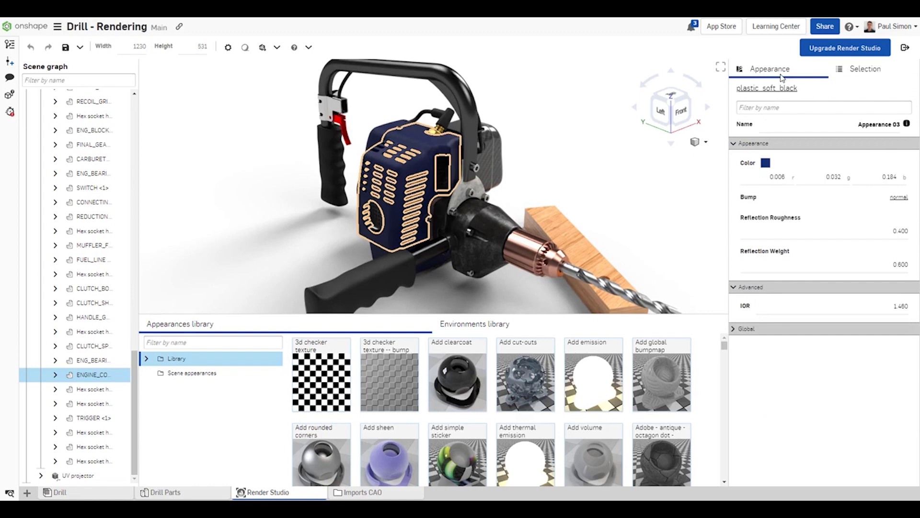
pyautogui.click(765, 163)
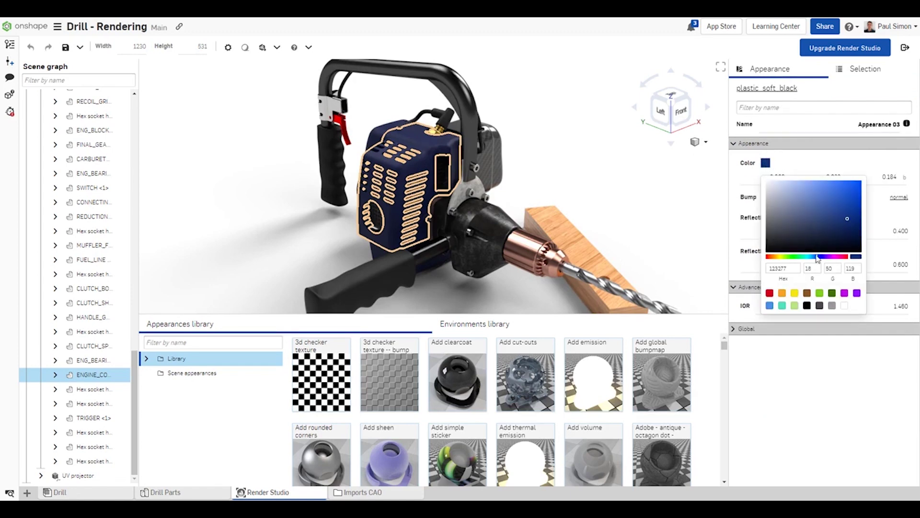
pyautogui.moveTo(818, 259); pyautogui.dragTo(809, 261)
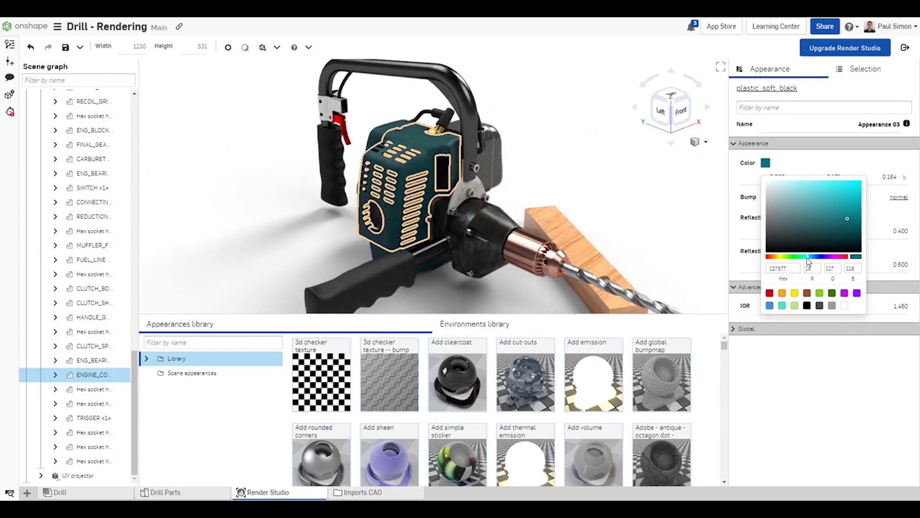
pyautogui.click(569, 156)
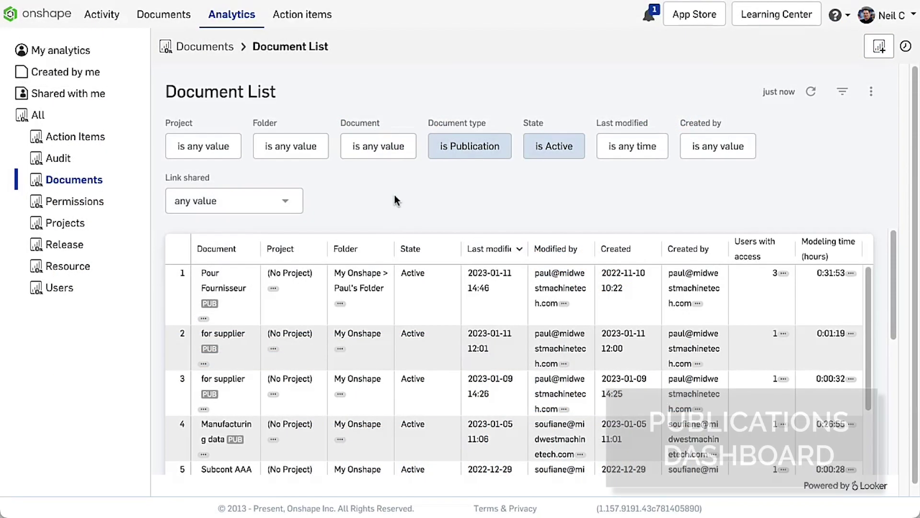
# Open Pour Fournisseur's Publication Dashboard and review its tables and zoomed-out viewing activity map.
pyautogui.click(238, 294)
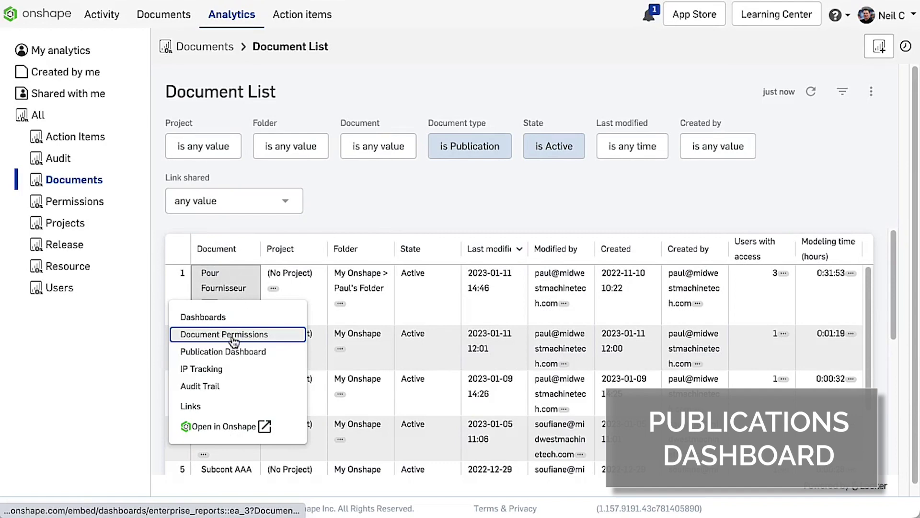
pyautogui.click(229, 355)
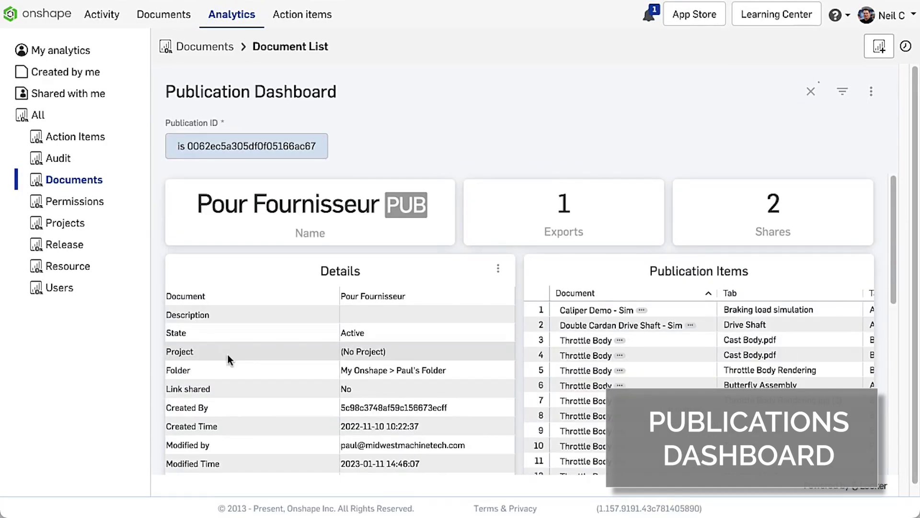
pyautogui.scroll(-2, 376, 349)
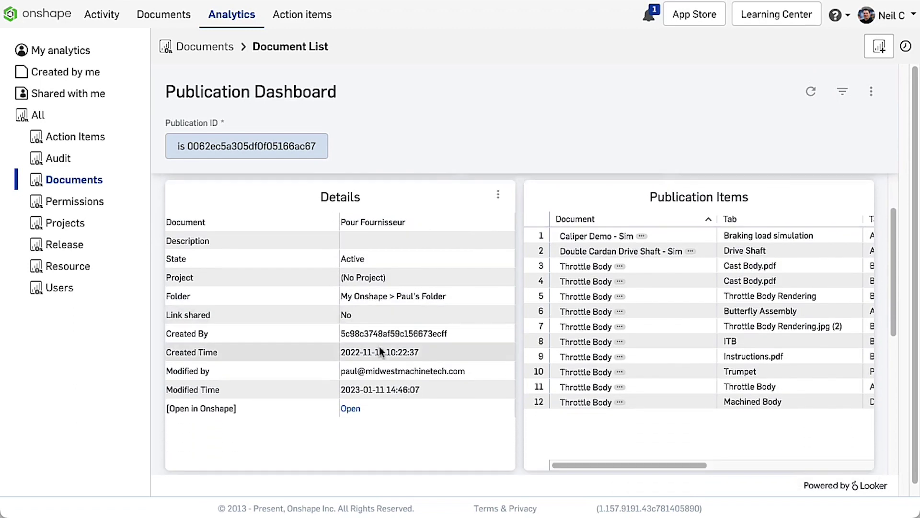
pyautogui.moveTo(589, 465); pyautogui.dragTo(718, 463)
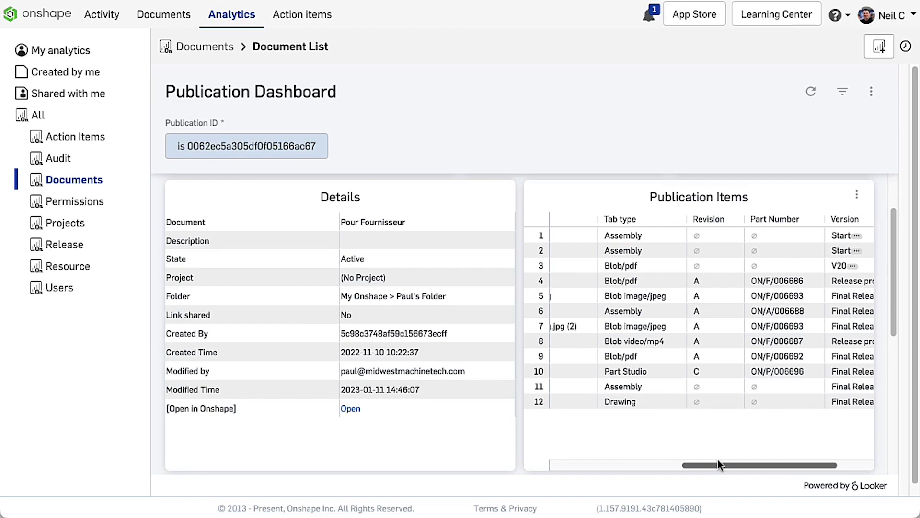
pyautogui.scroll(-2, 519, 378)
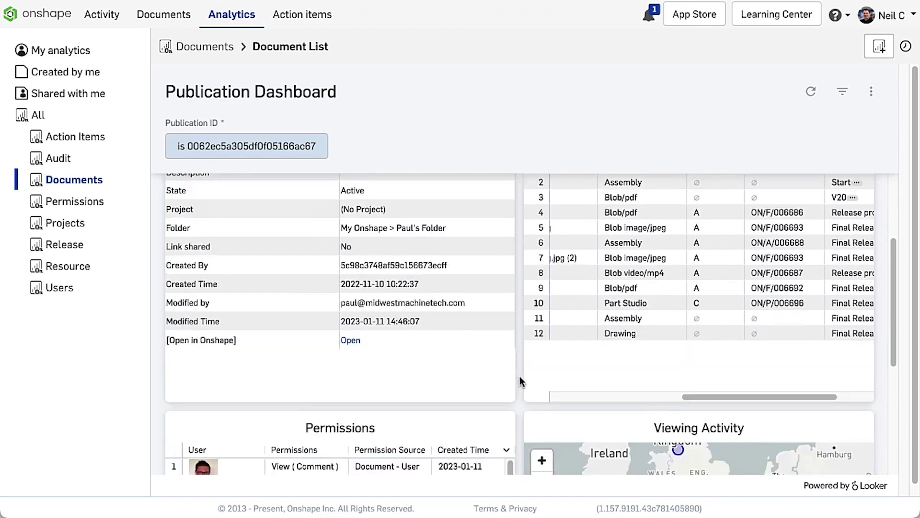
pyautogui.scroll(-5, 519, 376)
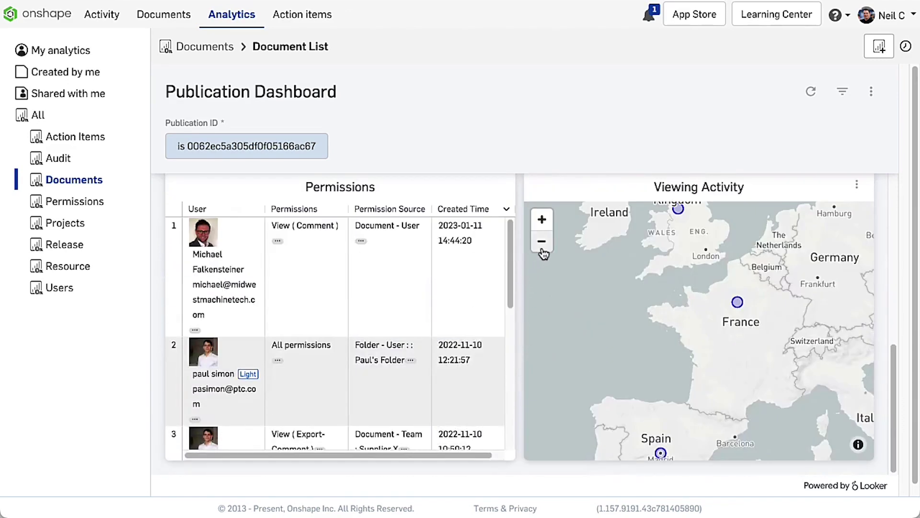
pyautogui.click(542, 248)
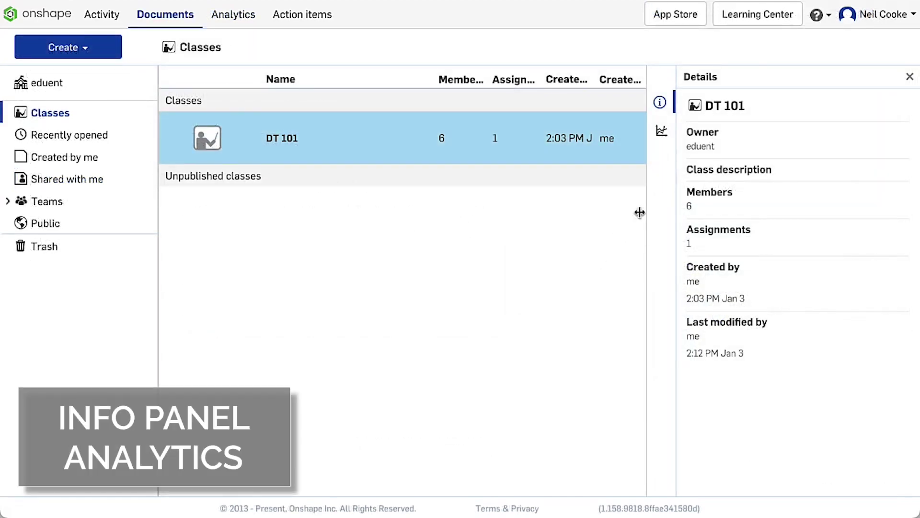
# Review the DT 101 class analytics in a widened panel, including each member's submissions and modeling time.
pyautogui.click(662, 134)
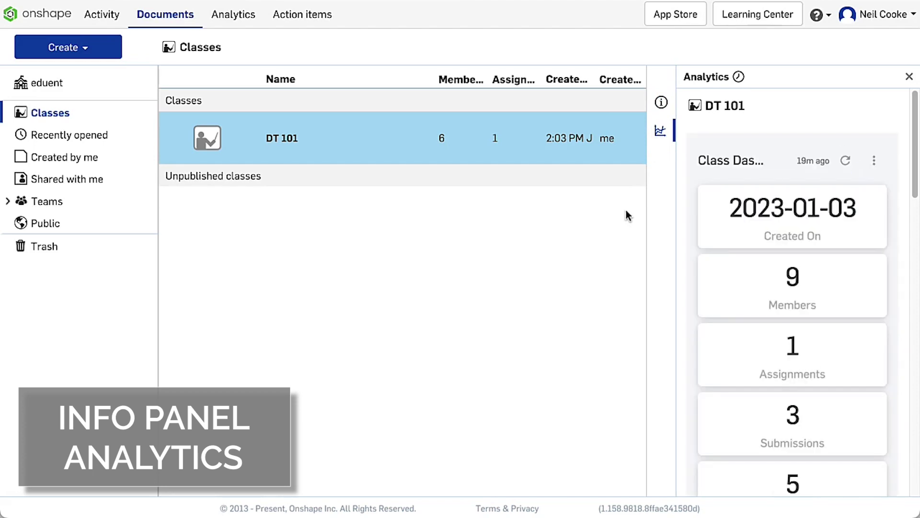
pyautogui.scroll(-5, 692, 224)
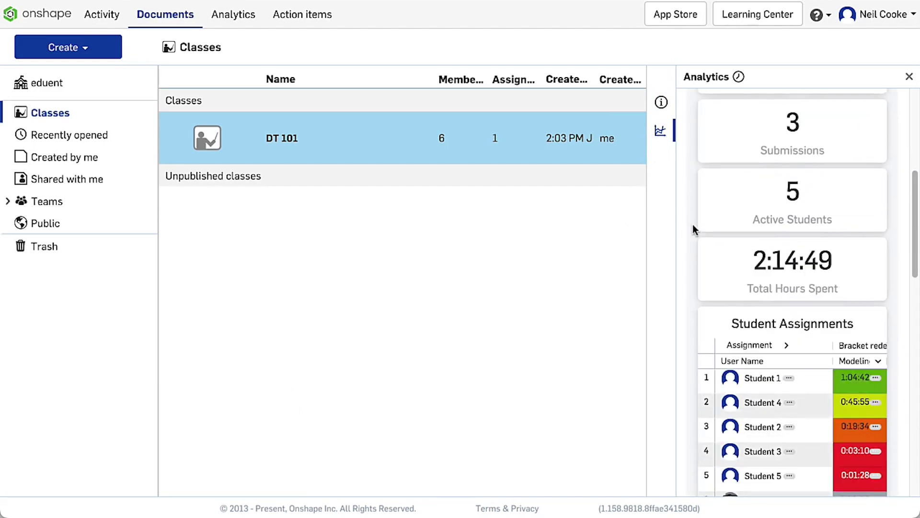
pyautogui.scroll(-1, 693, 229)
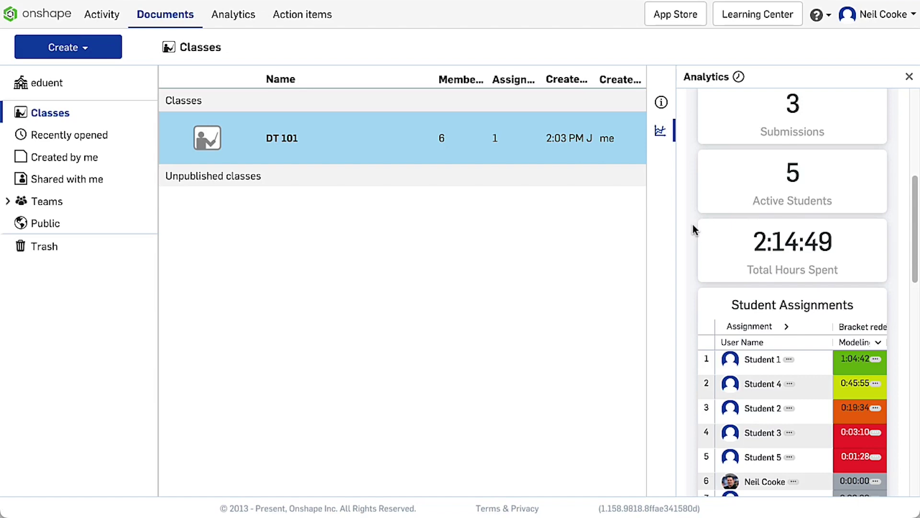
pyautogui.scroll(6, 693, 225)
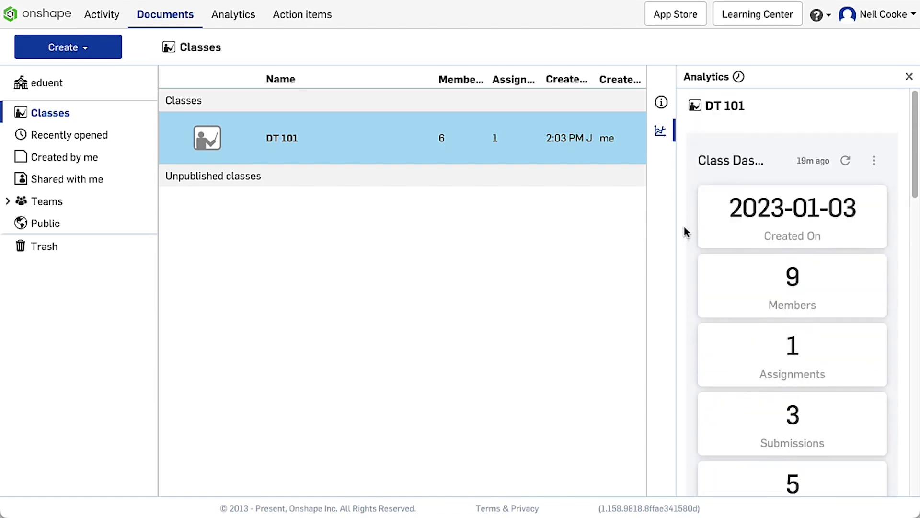
pyautogui.moveTo(650, 247); pyautogui.dragTo(292, 273)
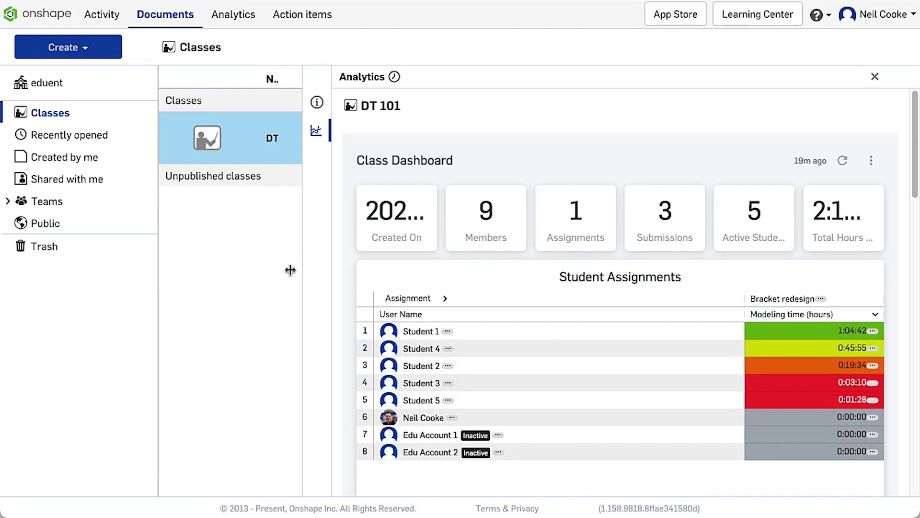
pyautogui.click(487, 215)
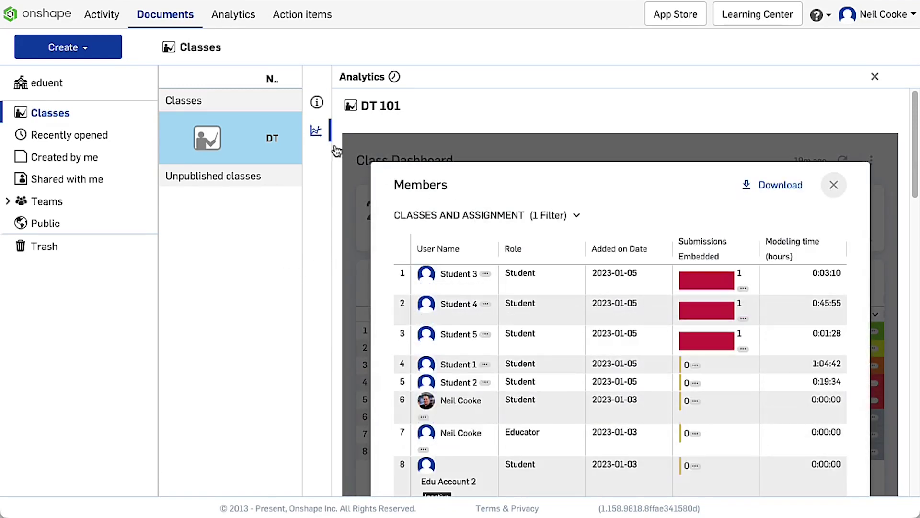
pyautogui.click(316, 132)
# View analytics for the Bracket redesign assignment and for Student 3, then return to DT 101 assignments.
pyautogui.click(295, 144)
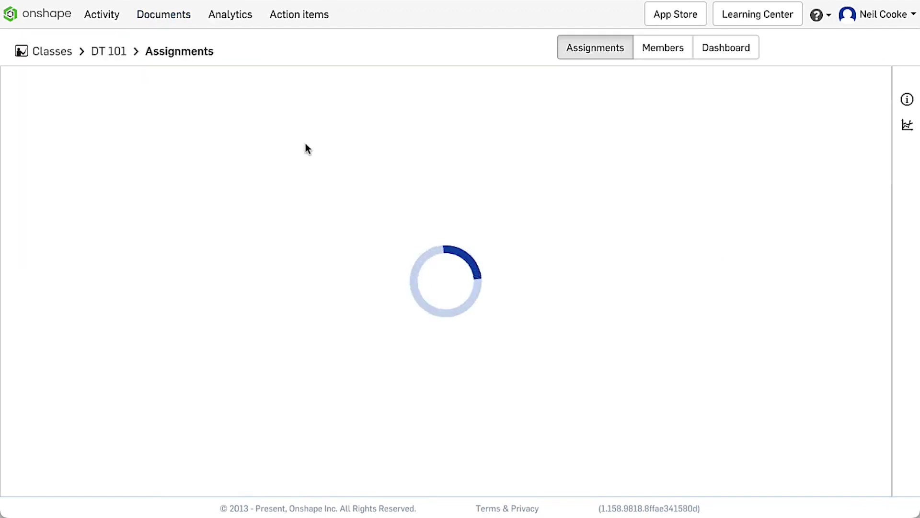
pyautogui.click(907, 125)
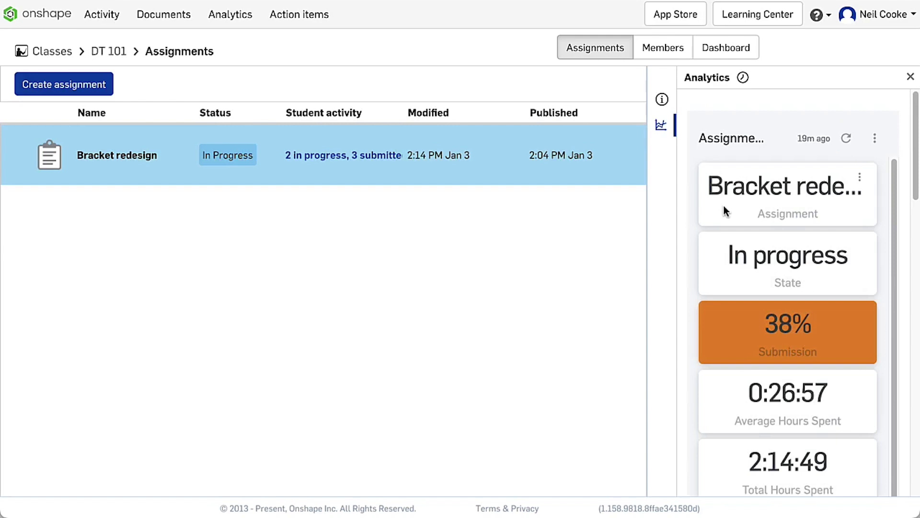
pyautogui.click(663, 50)
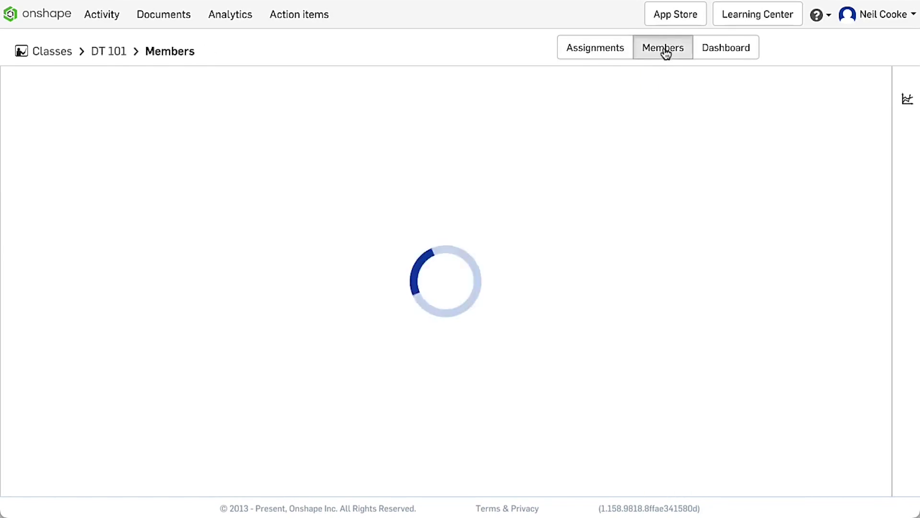
pyautogui.click(662, 312)
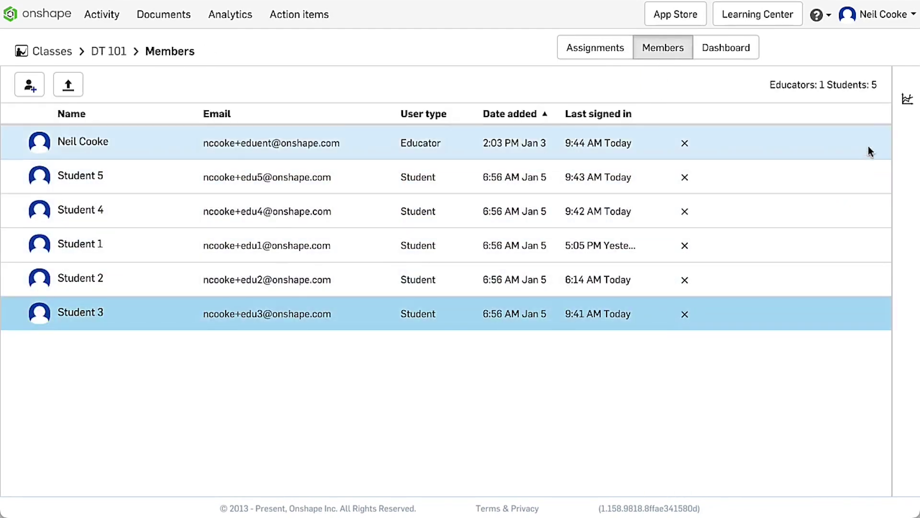
pyautogui.click(906, 99)
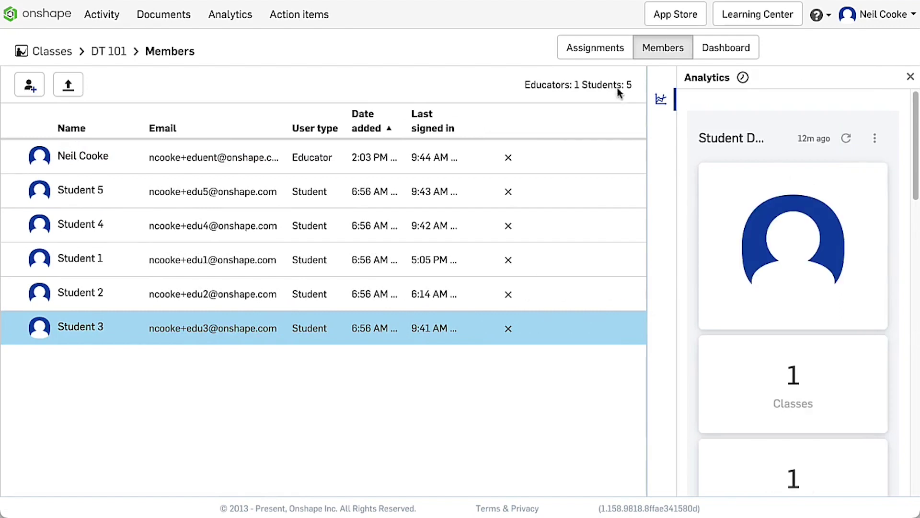
pyautogui.click(610, 56)
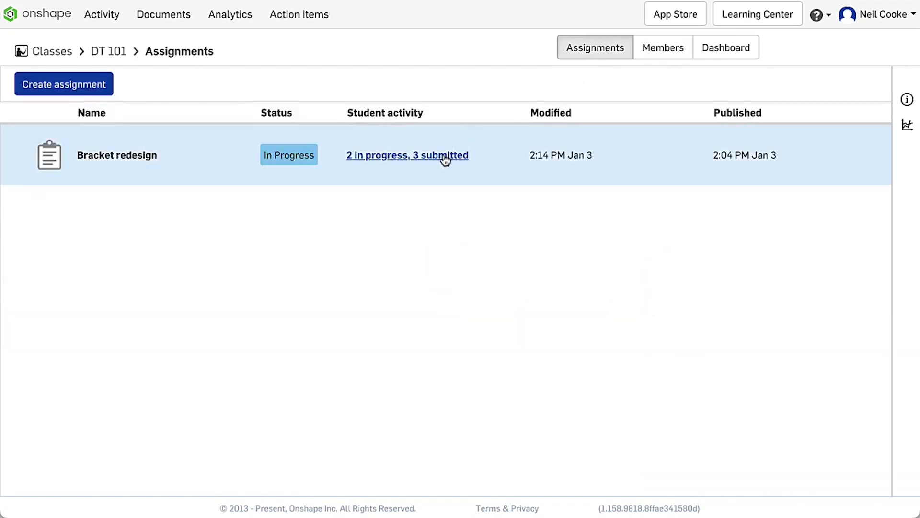
# Show Bracket redesign student activity (2 in progress, 3 submitted) with expanded assignment details and its analytics.
pyautogui.click(444, 157)
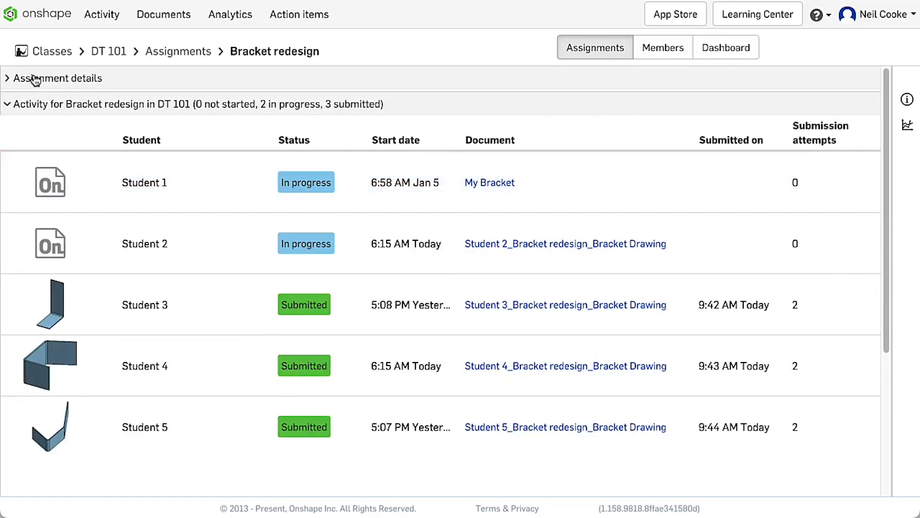
pyautogui.click(35, 79)
pyautogui.moveTo(213, 290); pyautogui.dragTo(220, 255)
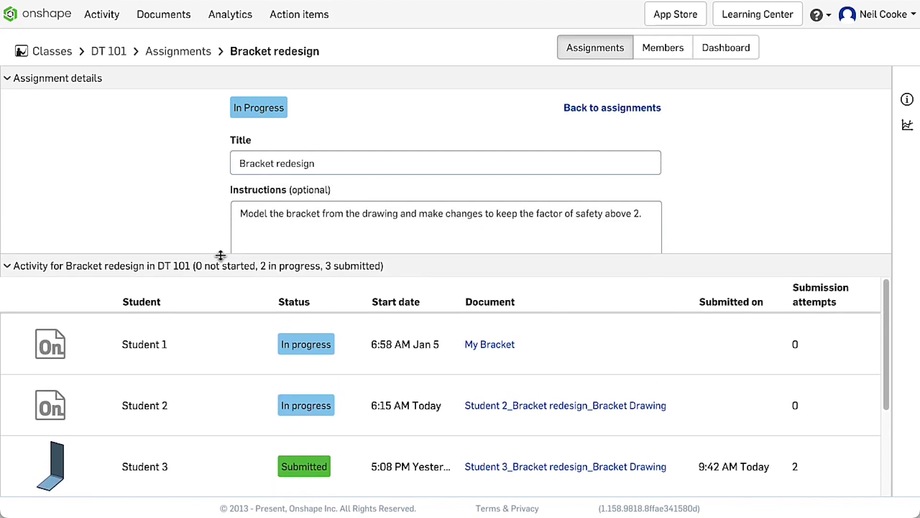
pyautogui.click(908, 125)
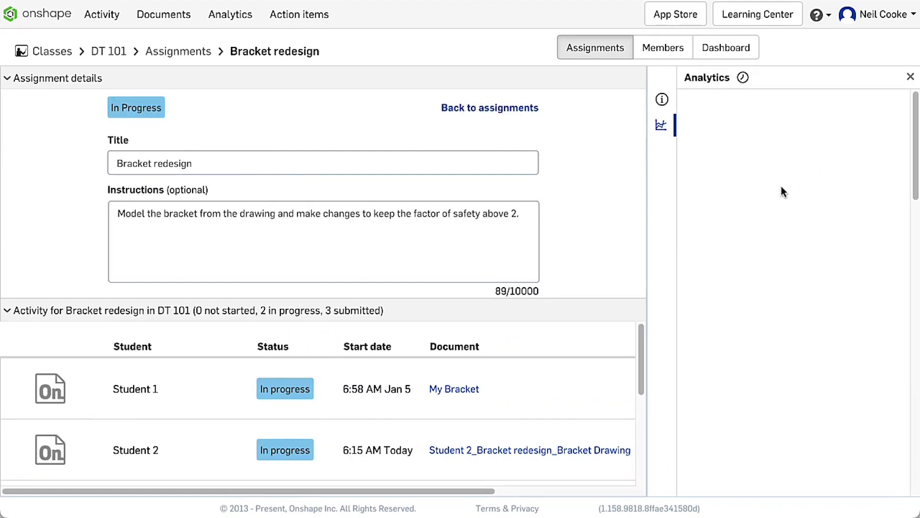